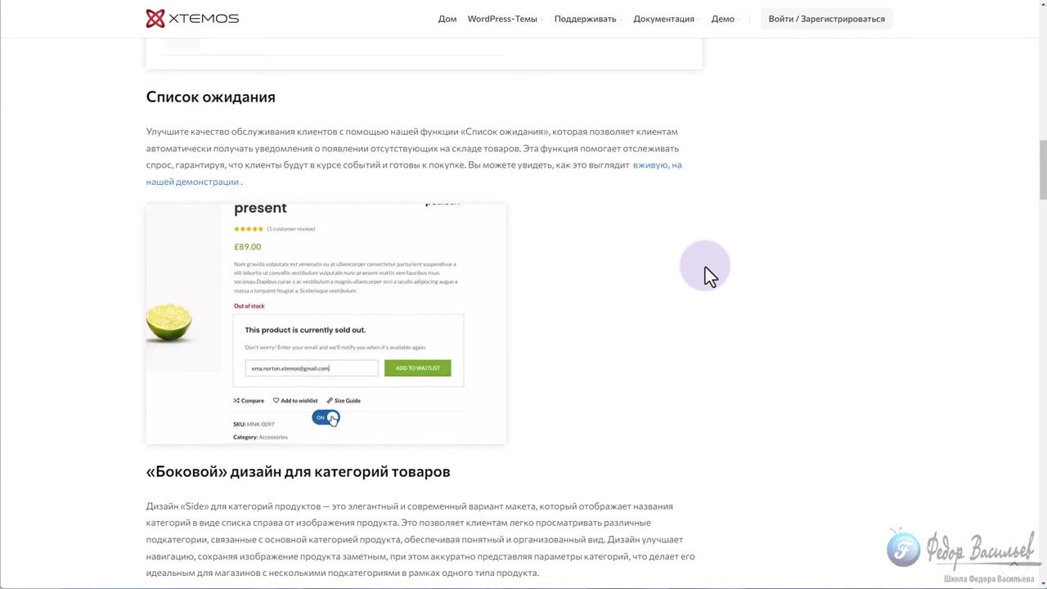
Step: Review the XTEMOS article's new features, from the waitlist through product category options to theme settings preset conditions
scroll(654, 287, down, 5)
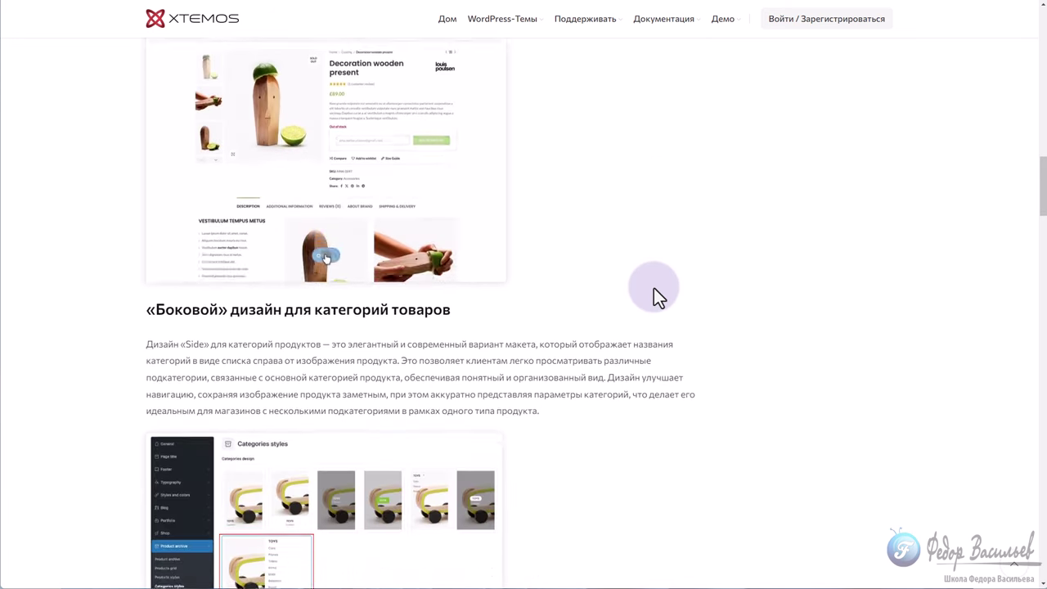
scroll(292, 339, down, 6)
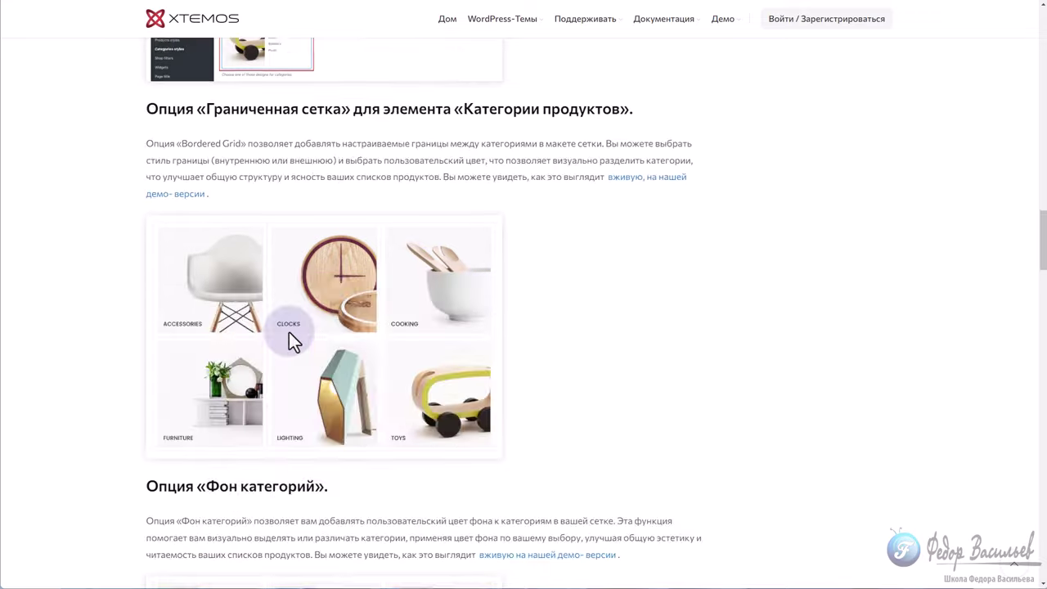
scroll(292, 339, down, 9)
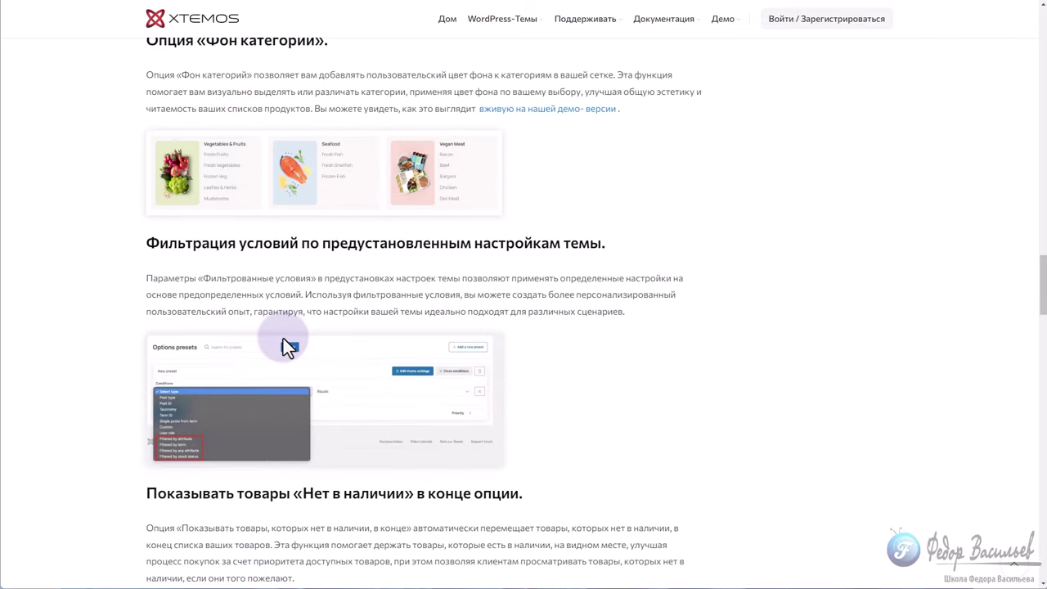
scroll(467, 327, up, 12)
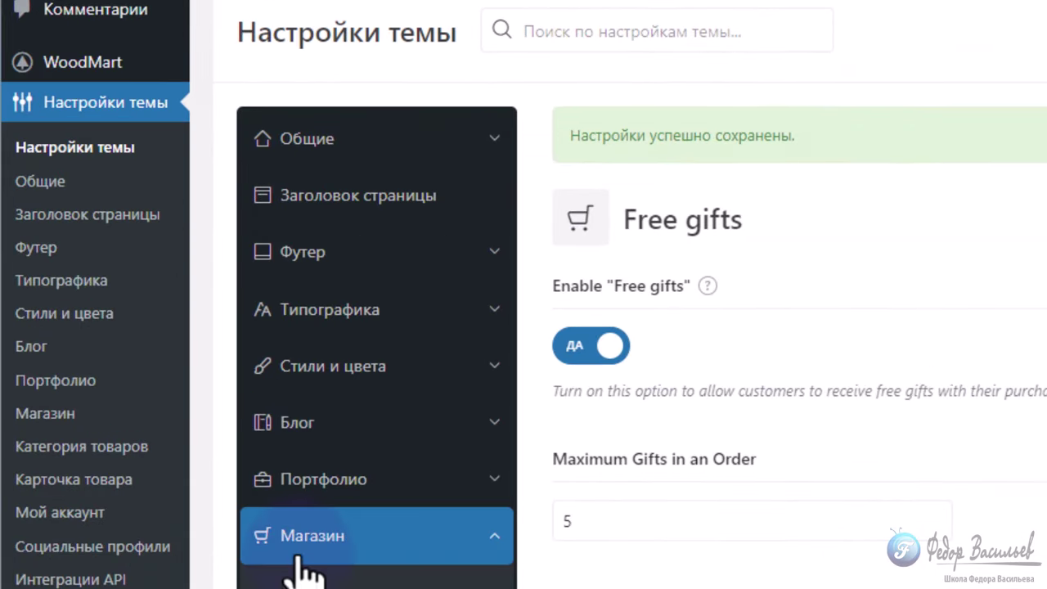
Step: Open the form for uploading a theme .zip archive on the site's Add Themes page
scroll(298, 569, down, 4)
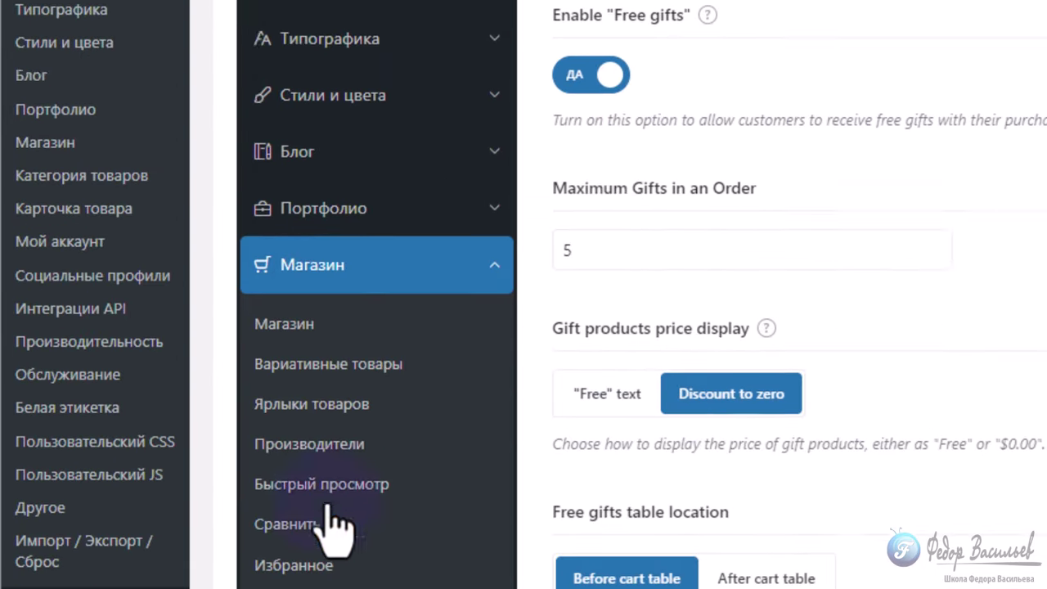
scroll(257, 538, down, 3)
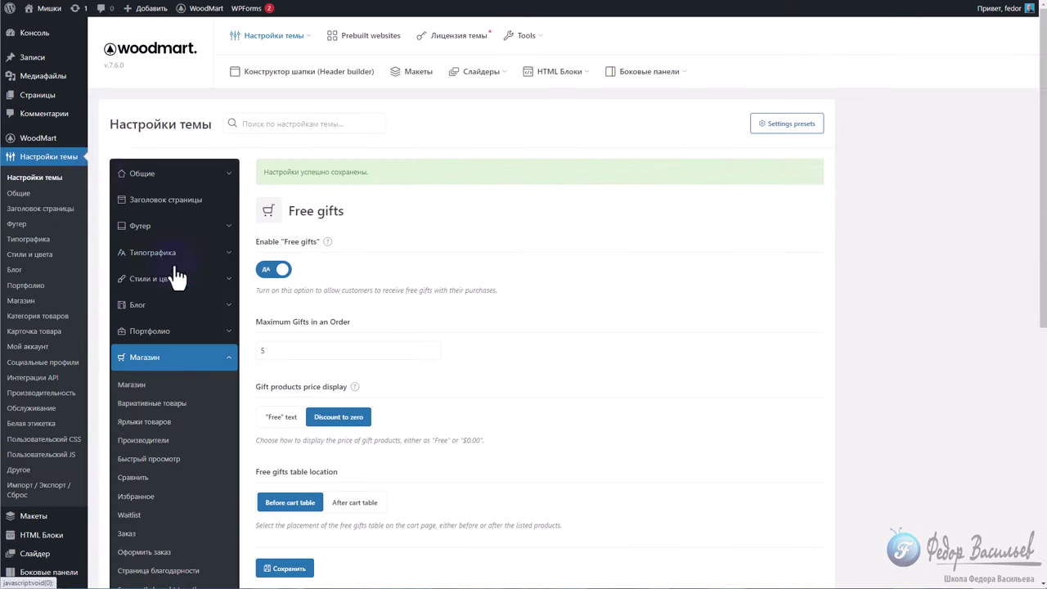
mouse_move(47, 144)
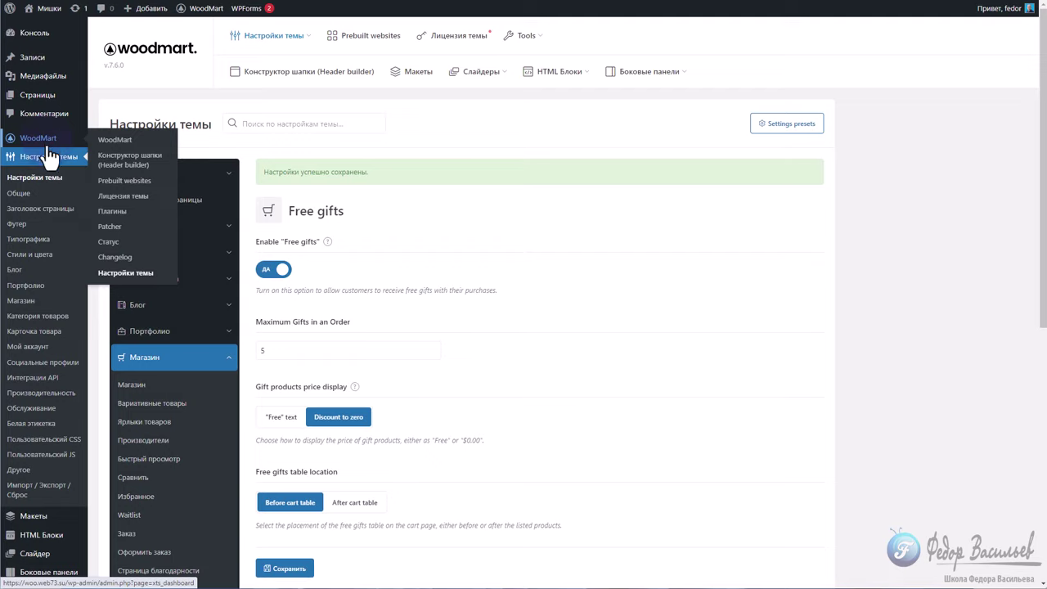
scroll(49, 155, down, 3)
mouse_move(31, 372)
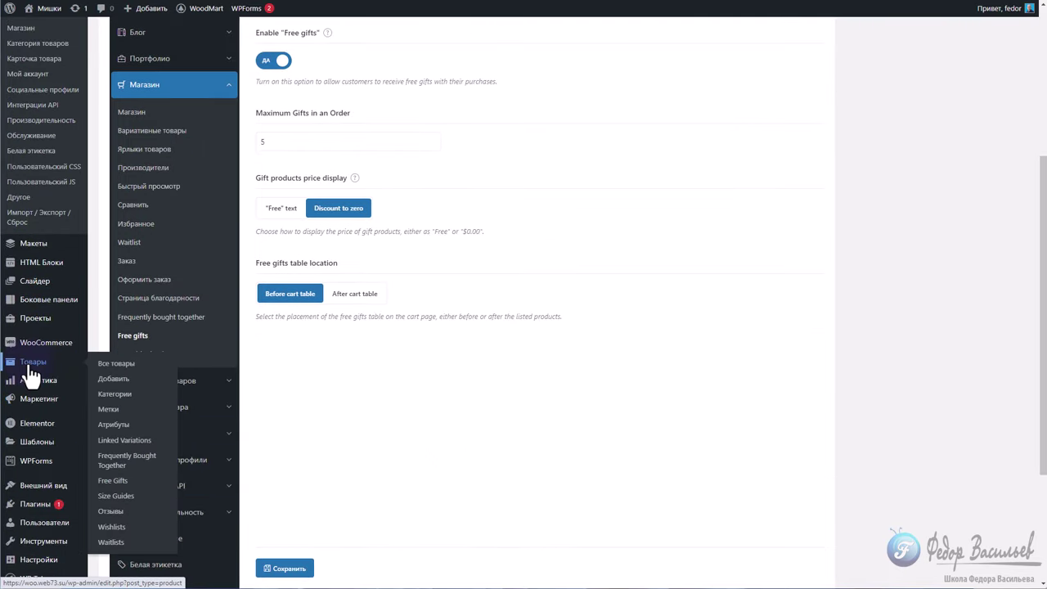
mouse_move(37, 485)
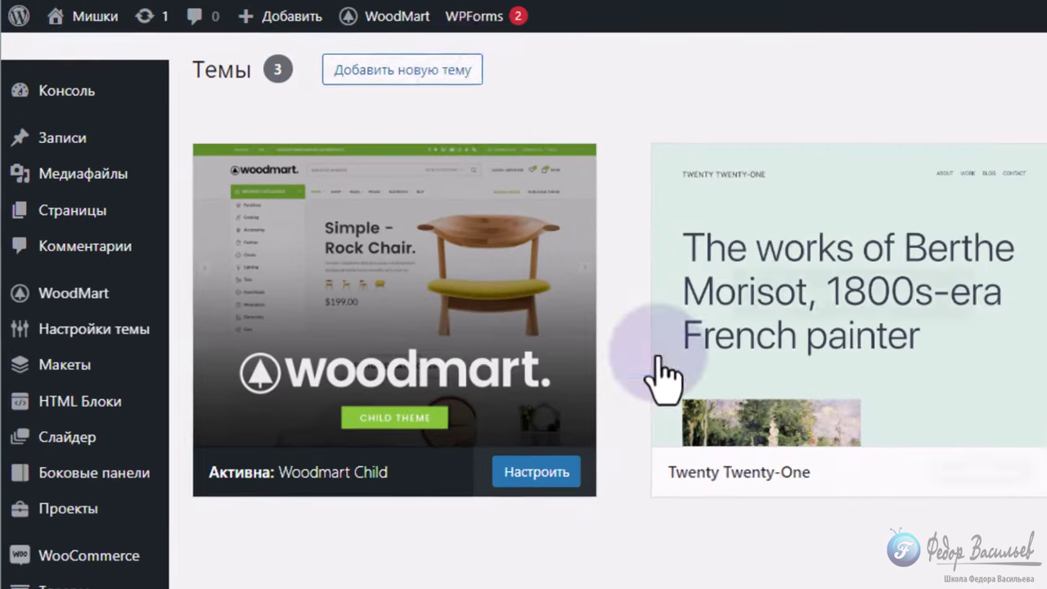
click(467, 72)
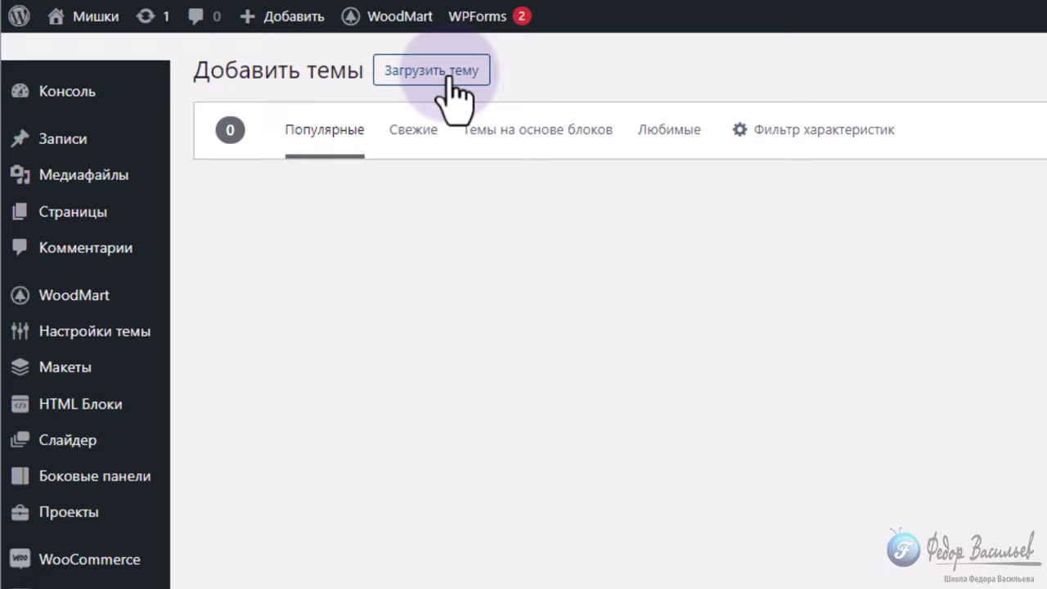
click(450, 72)
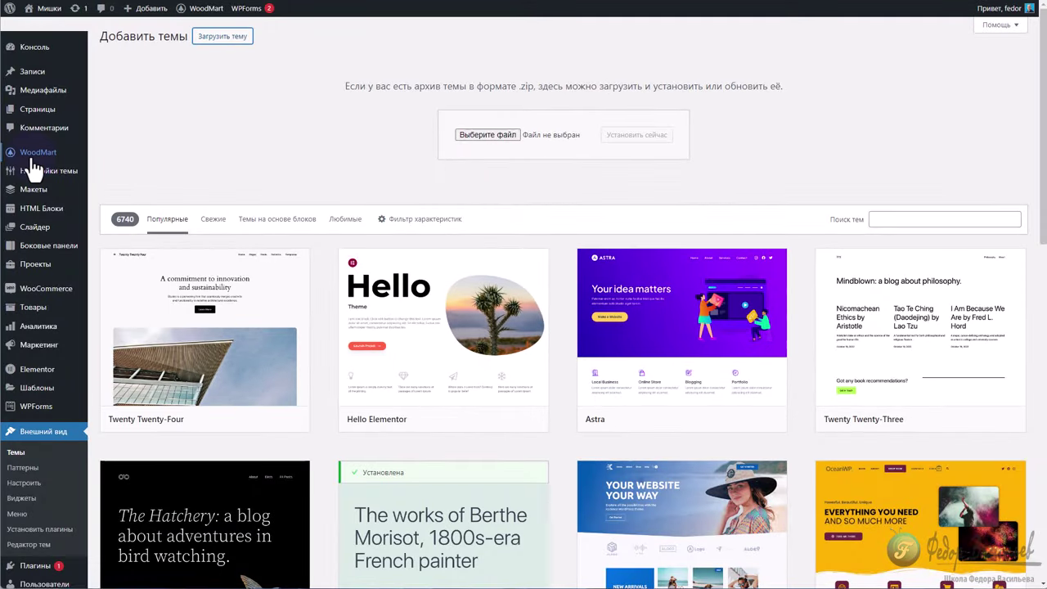
Step: Open the WoodMart theme's plugin page and examine the required and recommended plugins, including Woodmart Core
mouse_move(33, 161)
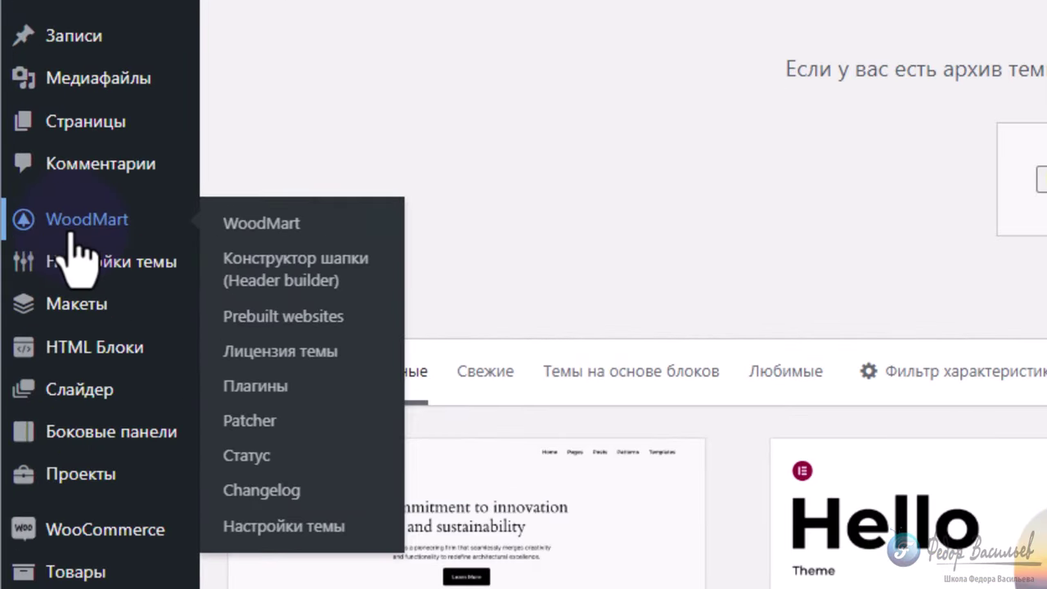
click(74, 172)
mouse_move(88, 229)
click(256, 387)
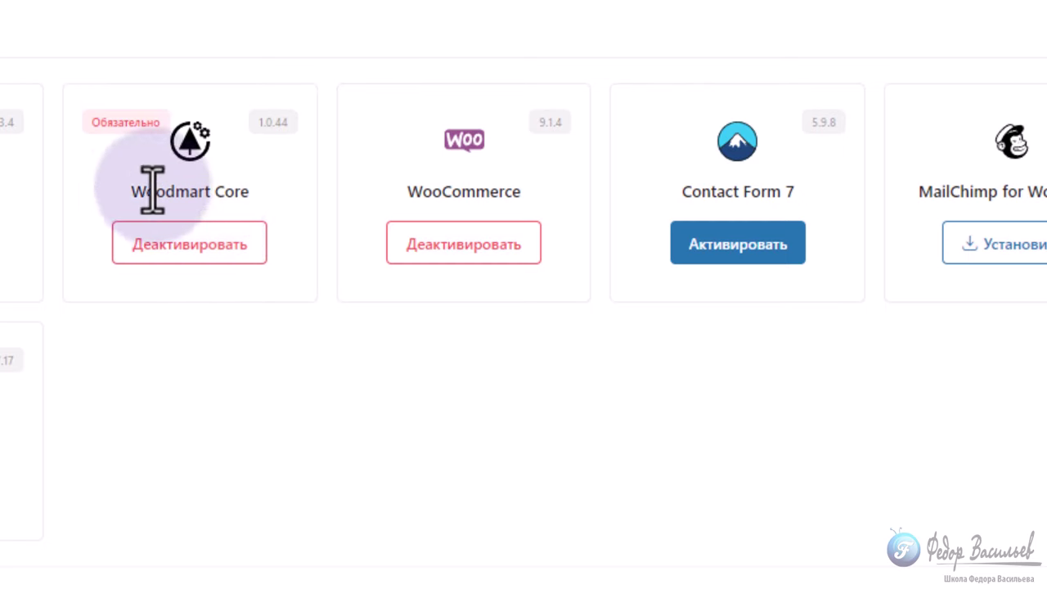
click(265, 186)
click(216, 362)
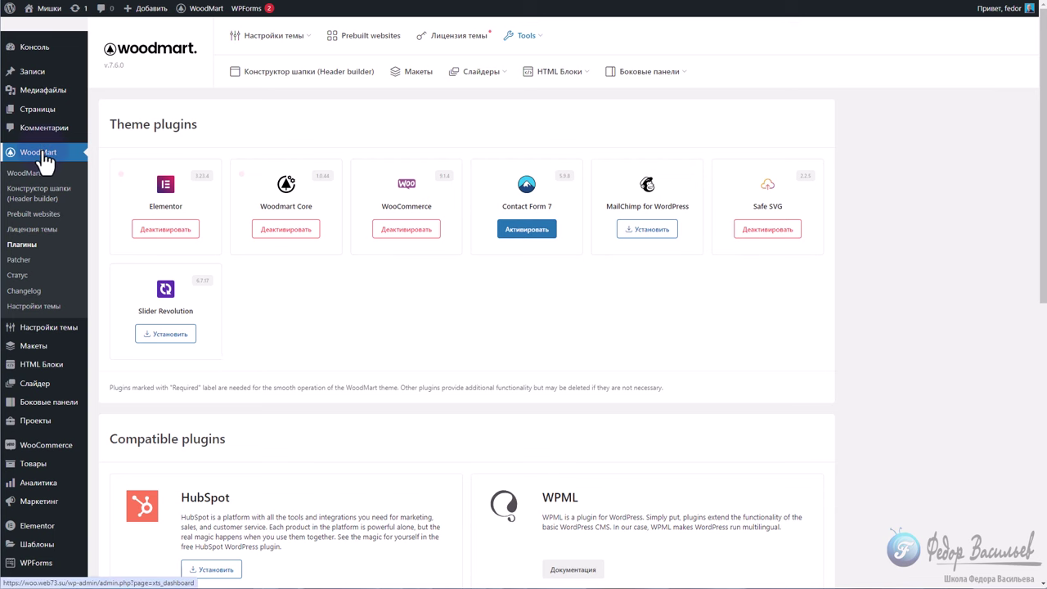
Step: Open the Магазин section of the WoodMart theme settings and translate the admin page into Russian
click(27, 308)
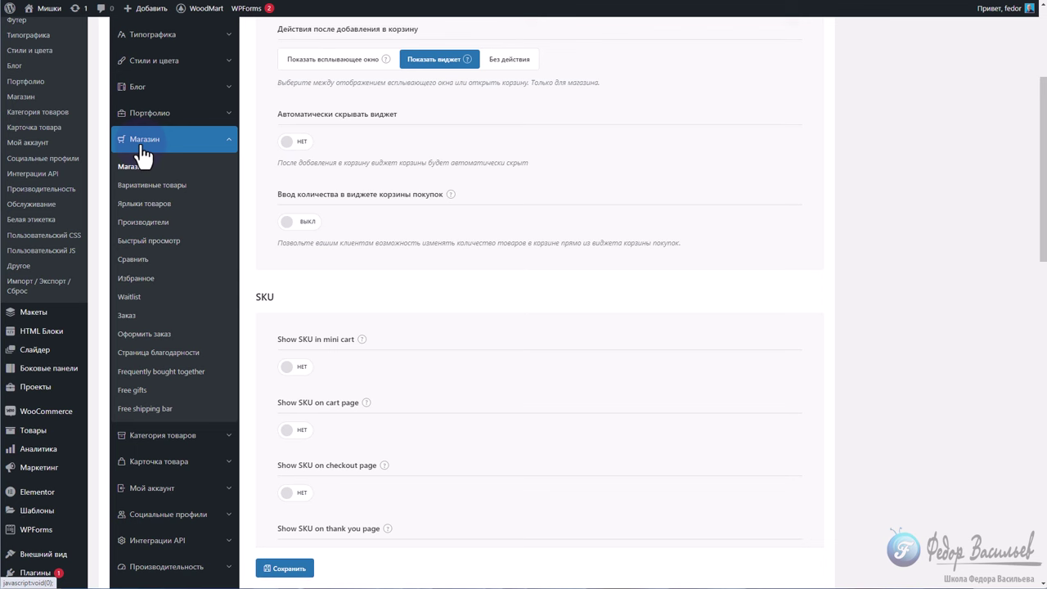
click(139, 386)
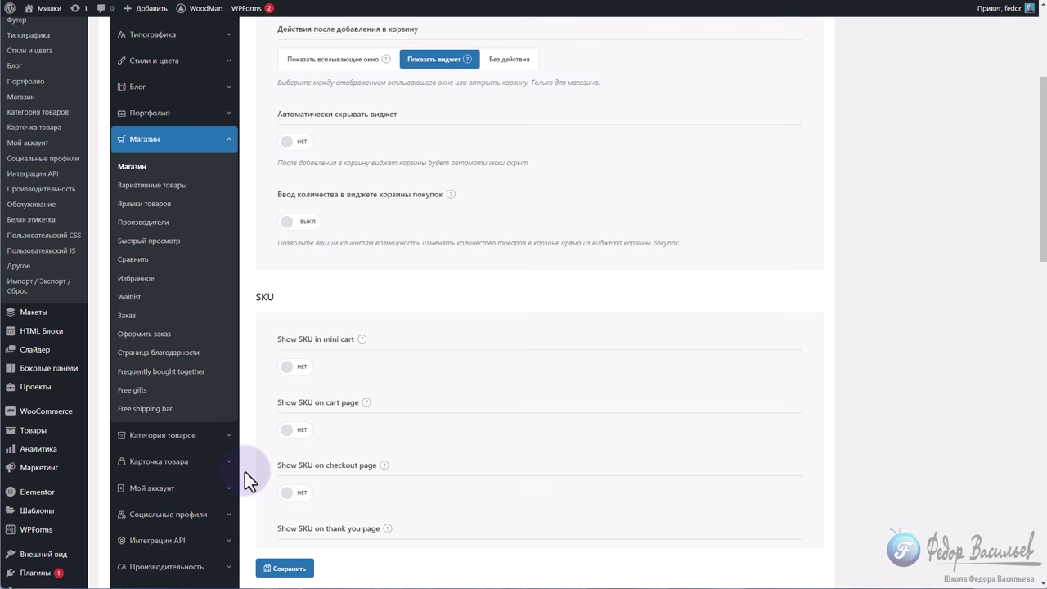
right_click(855, 396)
click(914, 337)
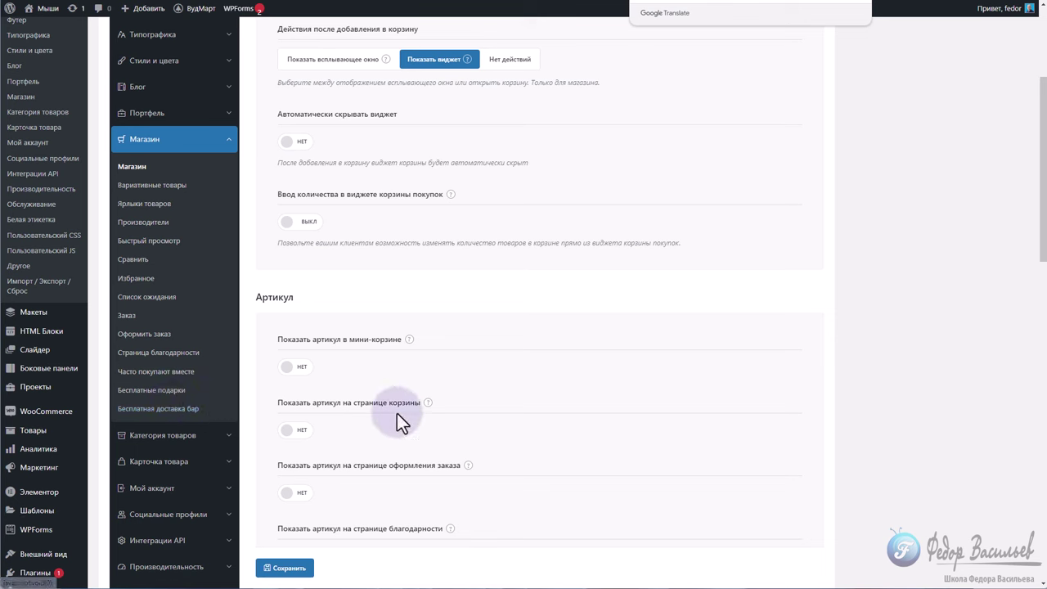
click(918, 312)
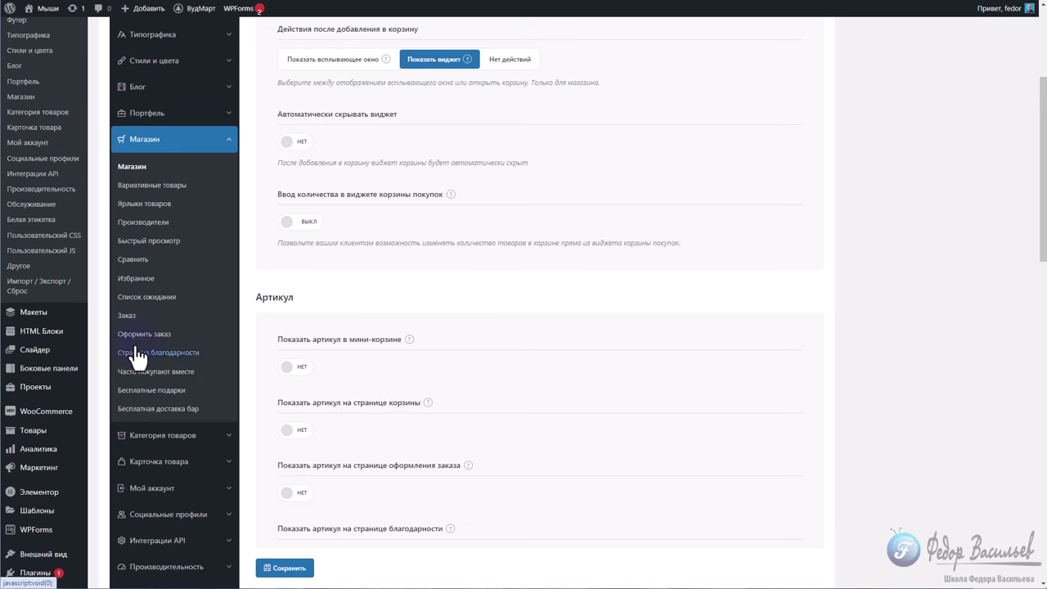
Step: Open the shop's Бесплатные подарки settings and set the maximum number of gifts in an order to 5
click(131, 390)
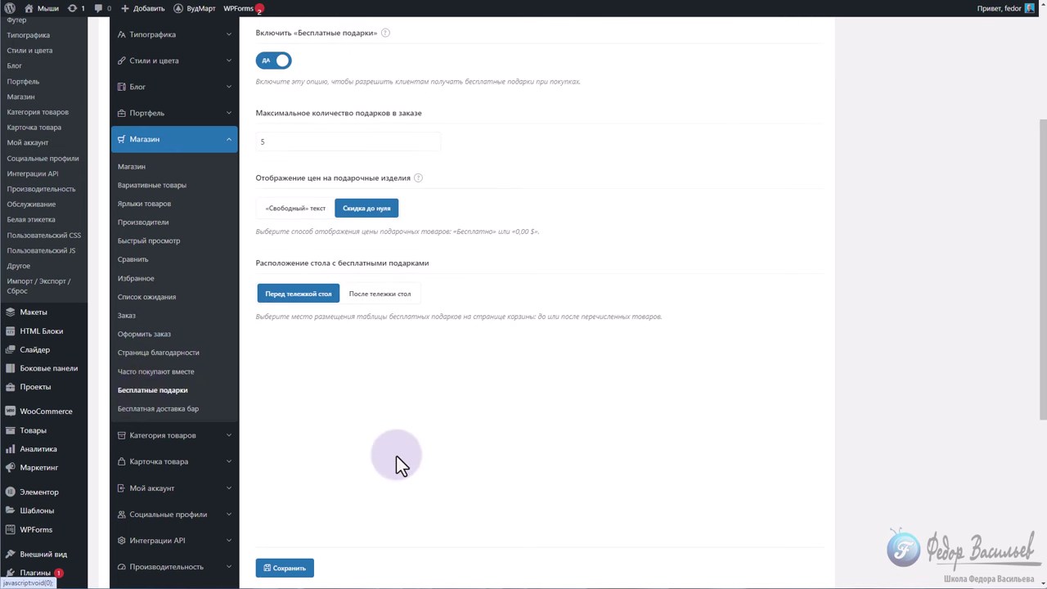
scroll(399, 463, up, 2)
scroll(386, 151, up, 1)
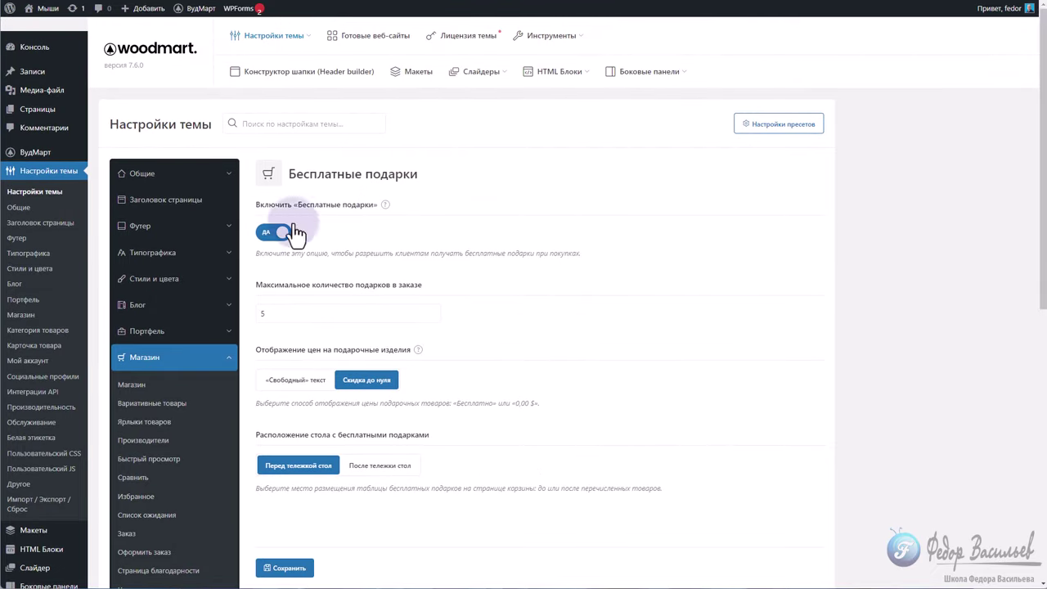
mouse_move(390, 207)
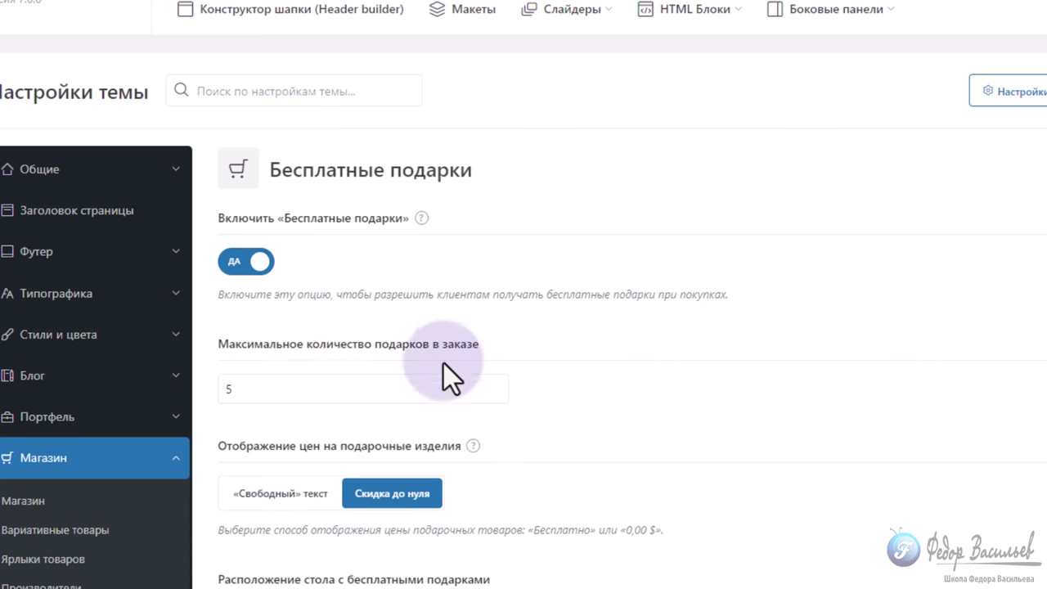
click(263, 387)
key(BackSpace)
text(5)
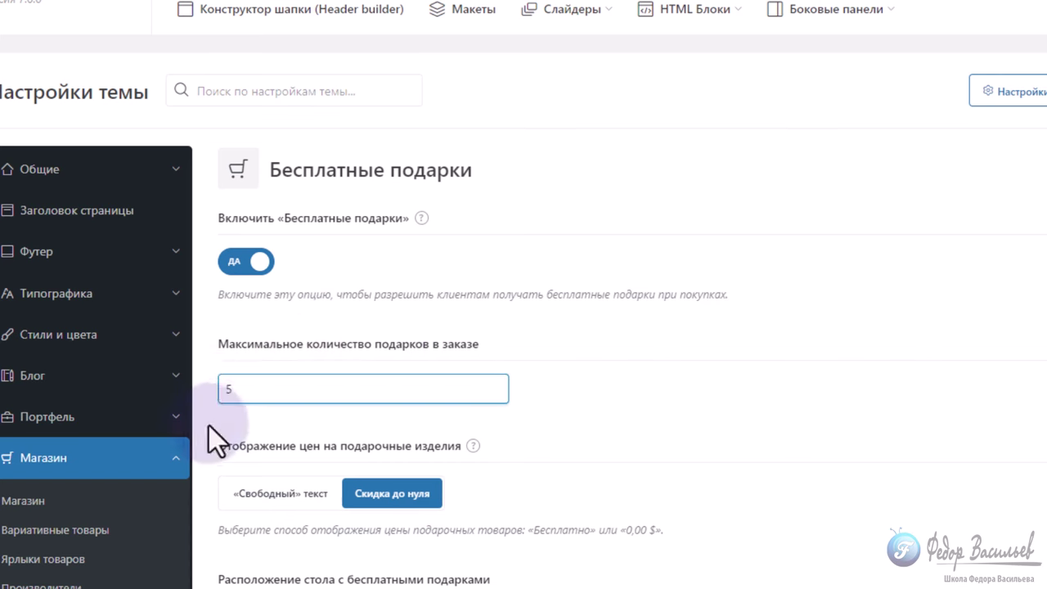
Step: Set the gift price display to «Свободный» текст and the free gifts table location to Перед тележкой стол
click(270, 499)
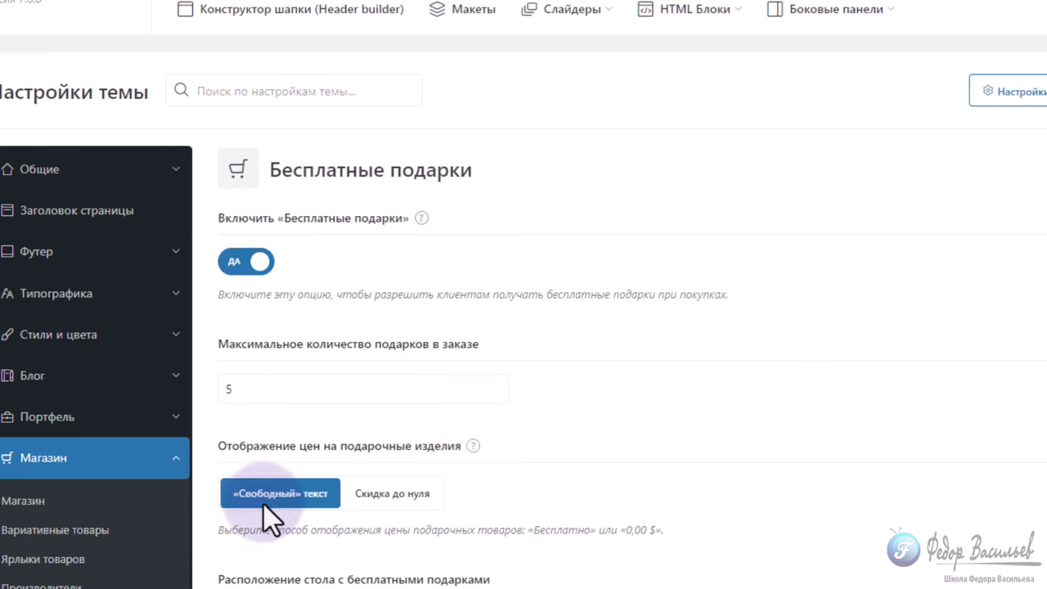
click(361, 494)
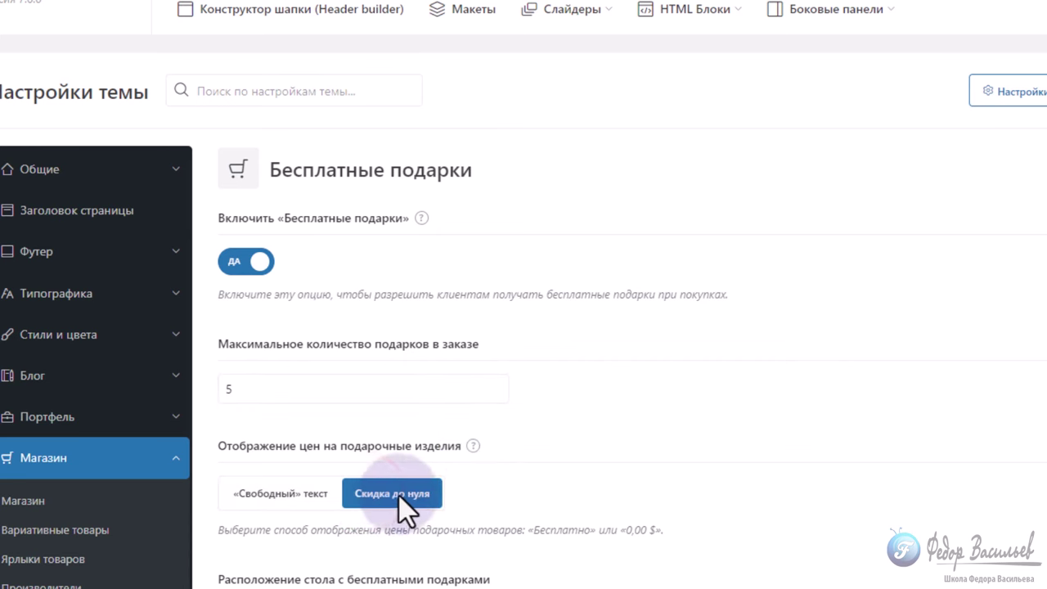
click(278, 489)
scroll(551, 497, down, 3)
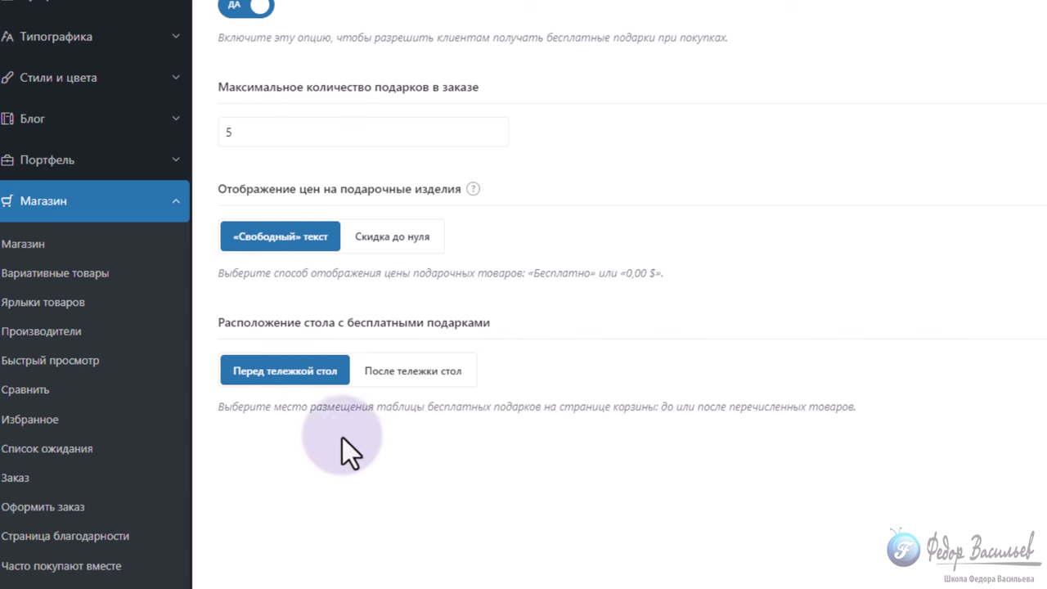
click(391, 376)
click(274, 372)
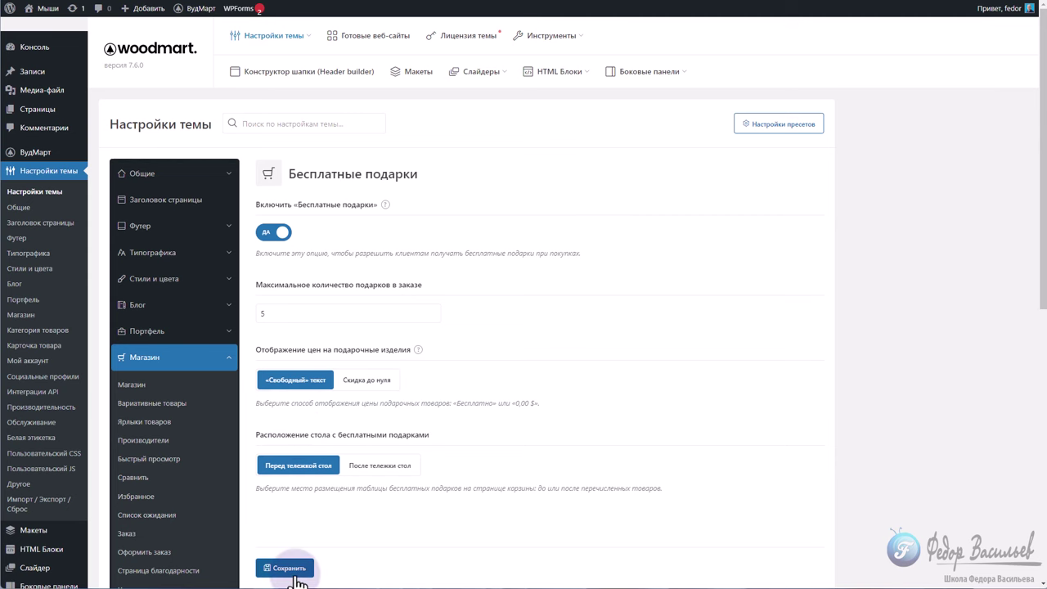
Step: Open the Free Gifts list under the store's products and start a new gift titled "1-бесплатно"
scroll(380, 383, down, 2)
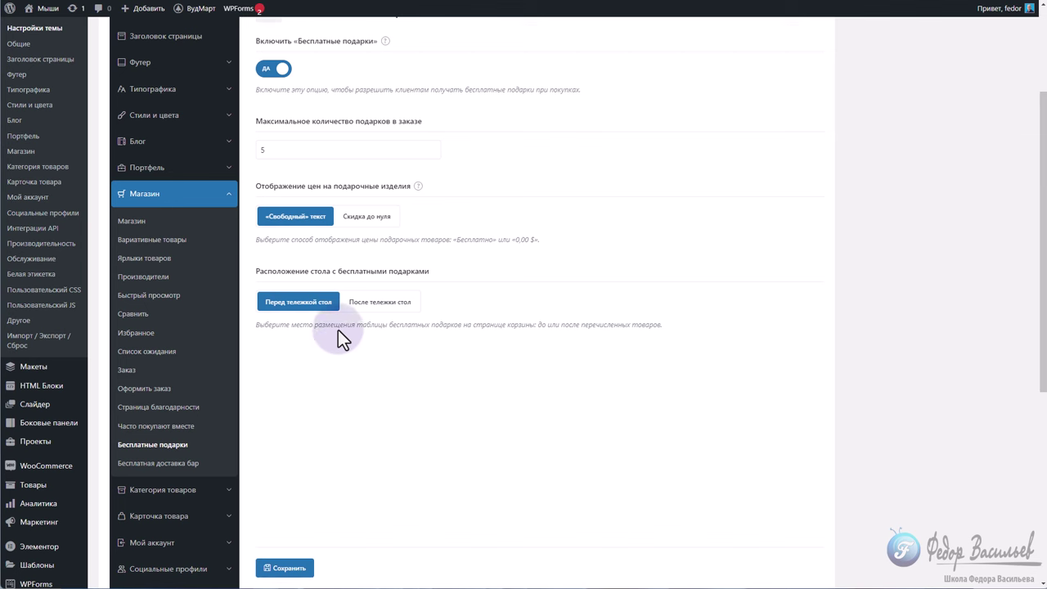
scroll(47, 348, down, 1)
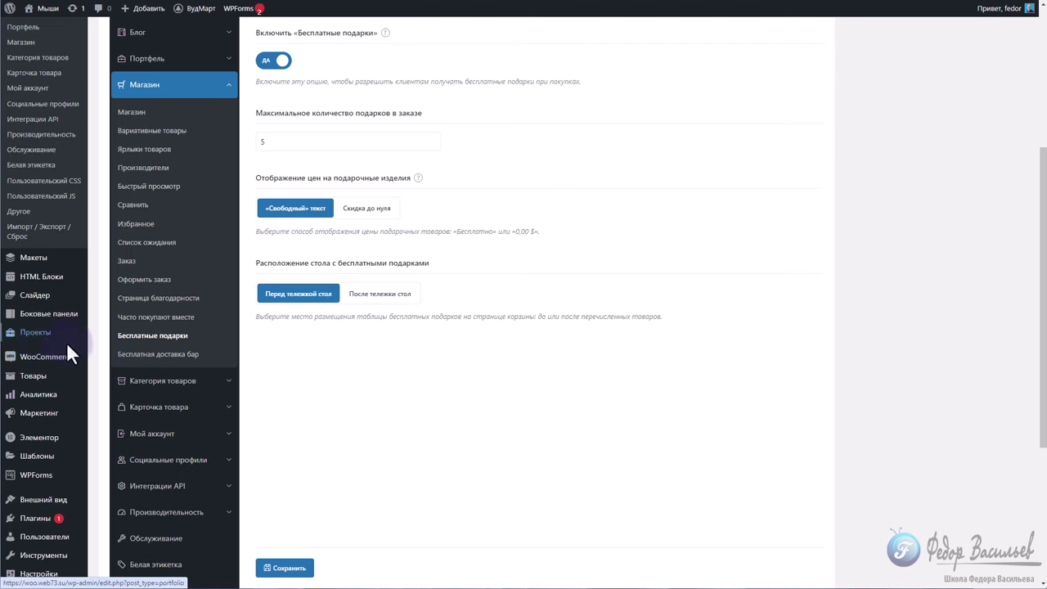
click(33, 377)
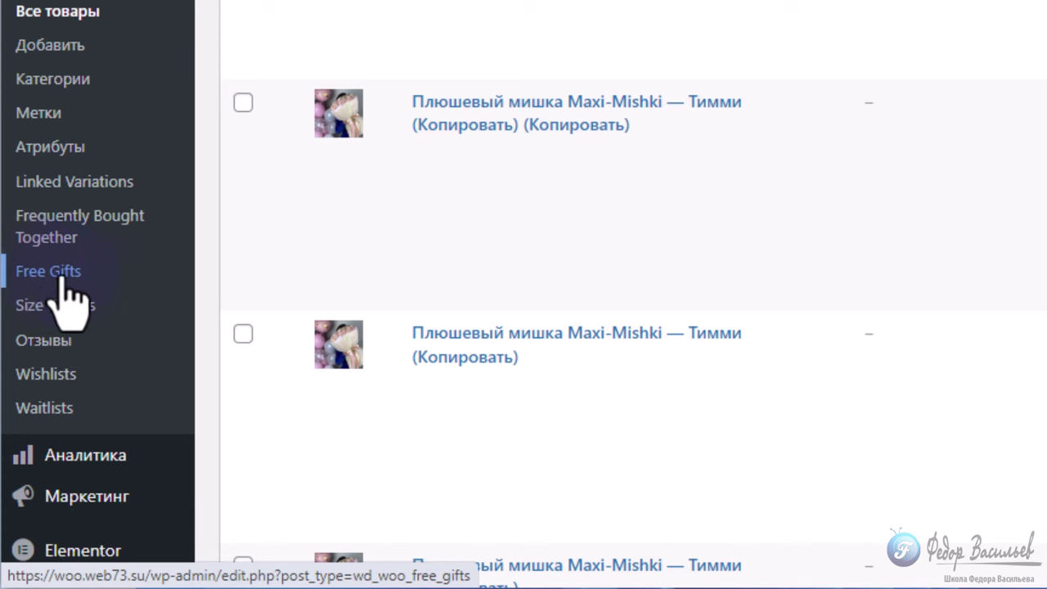
click(54, 275)
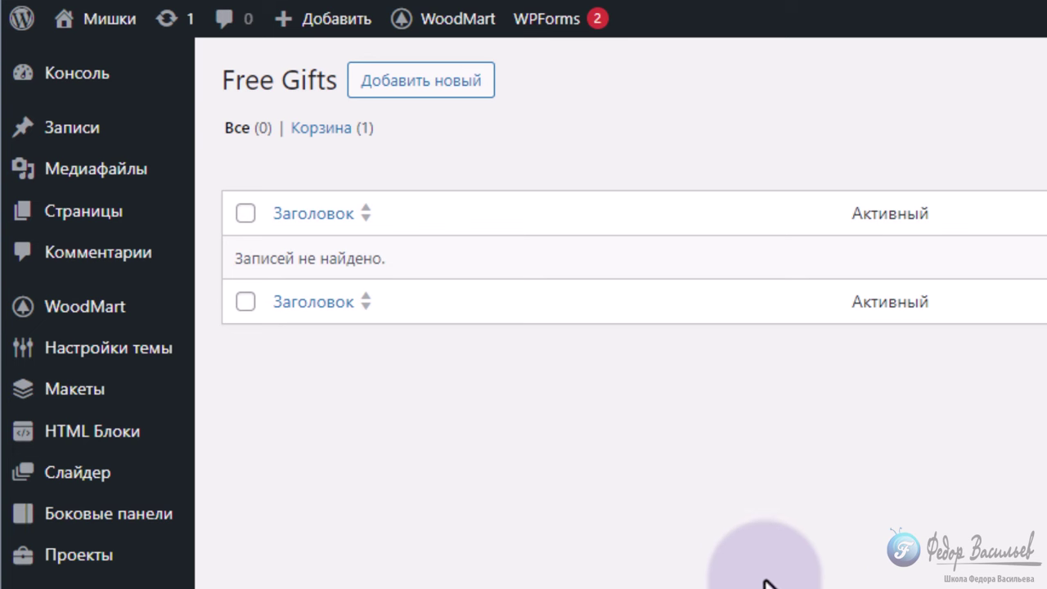
click(431, 80)
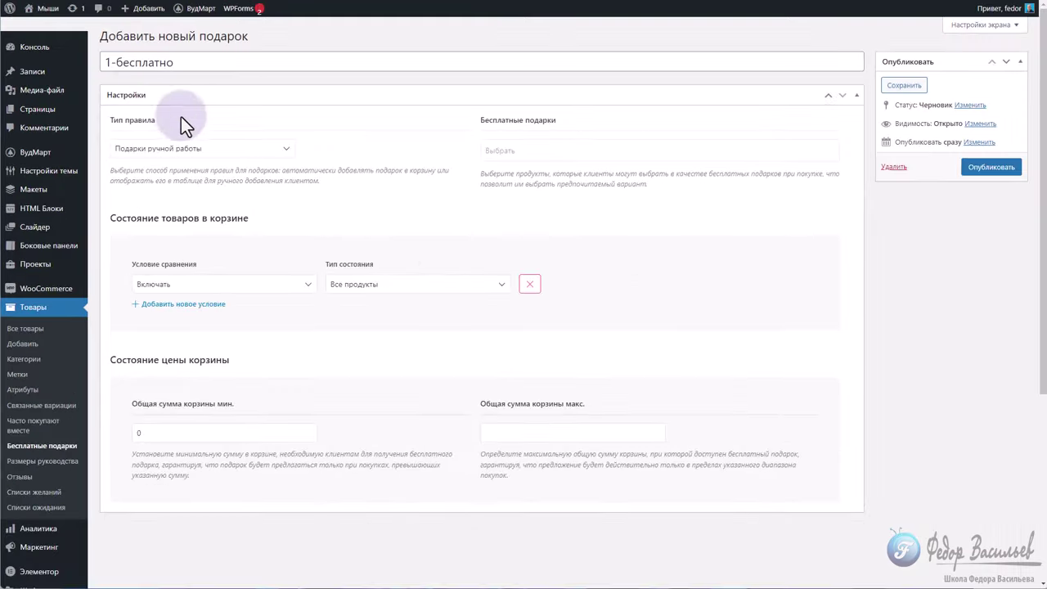
drag(197, 65, 89, 67)
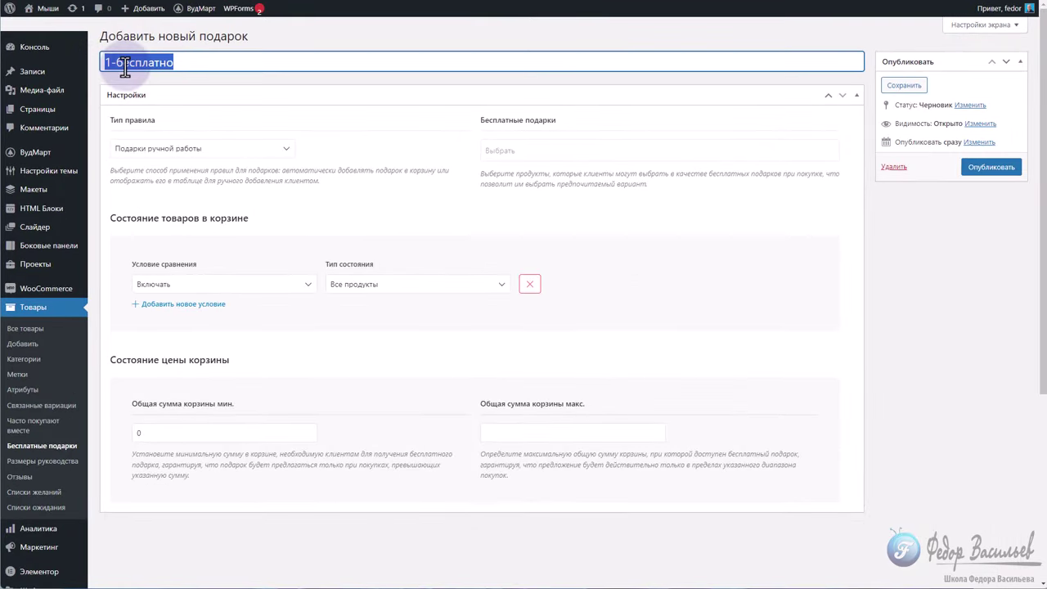
click(110, 72)
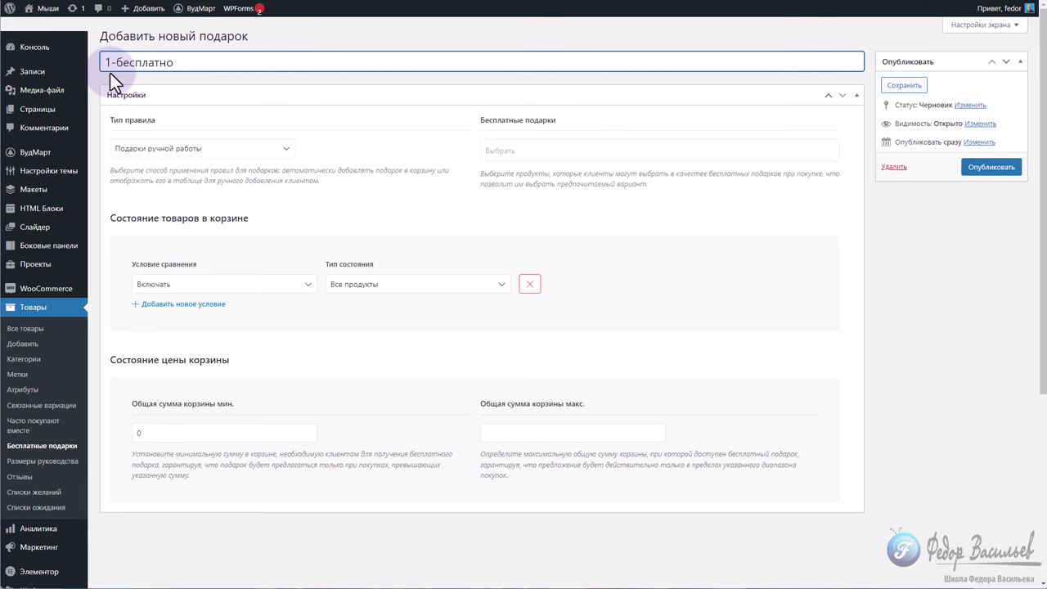
triple_click(109, 72)
click(202, 65)
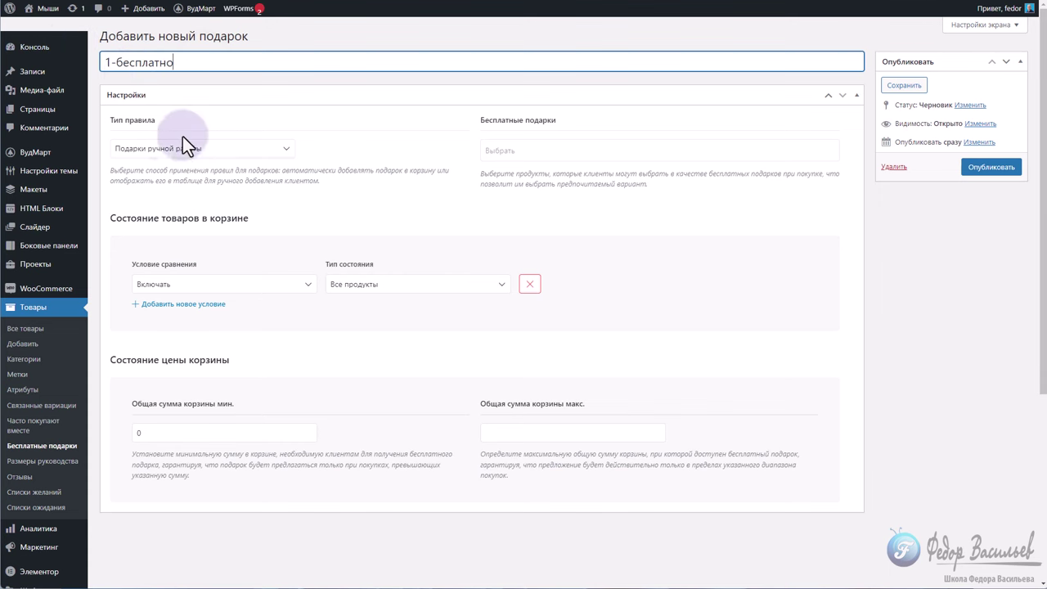
Step: Switch the gift rule's type to Автоматические подарки and back to Подарки ручной работы
click(288, 151)
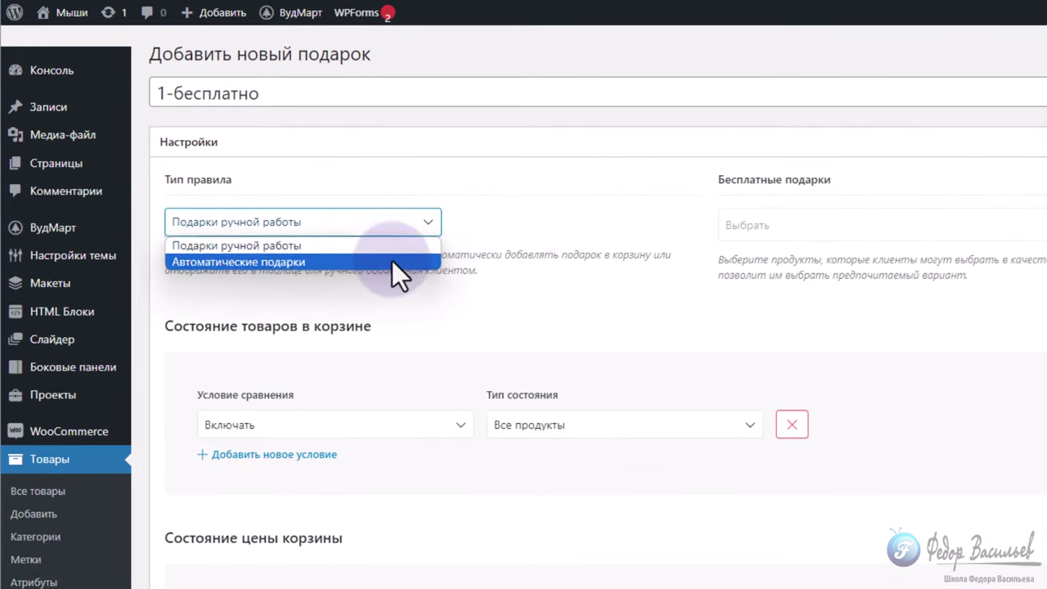
click(374, 145)
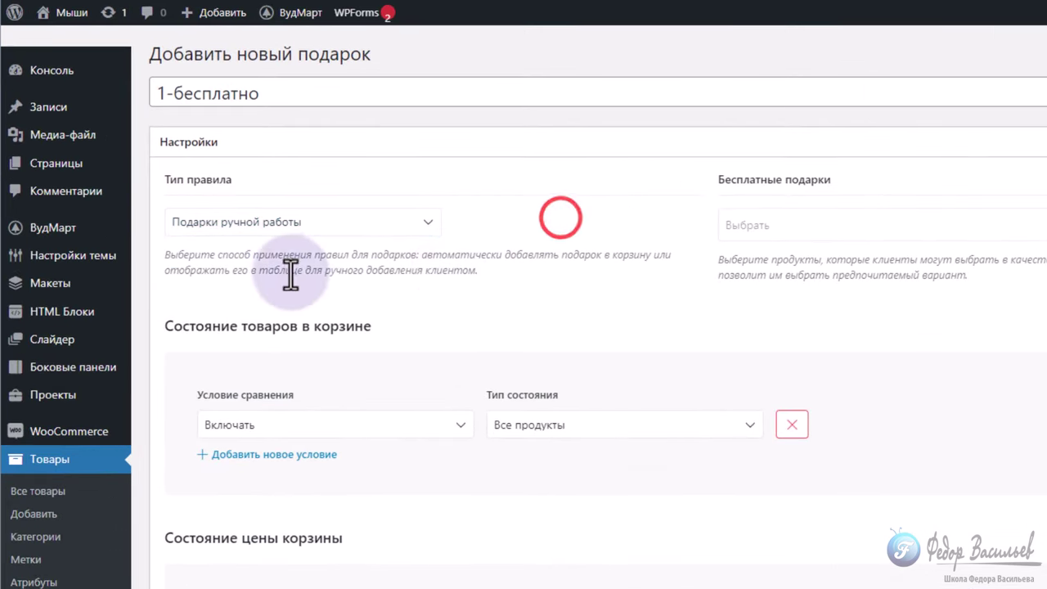
click(360, 222)
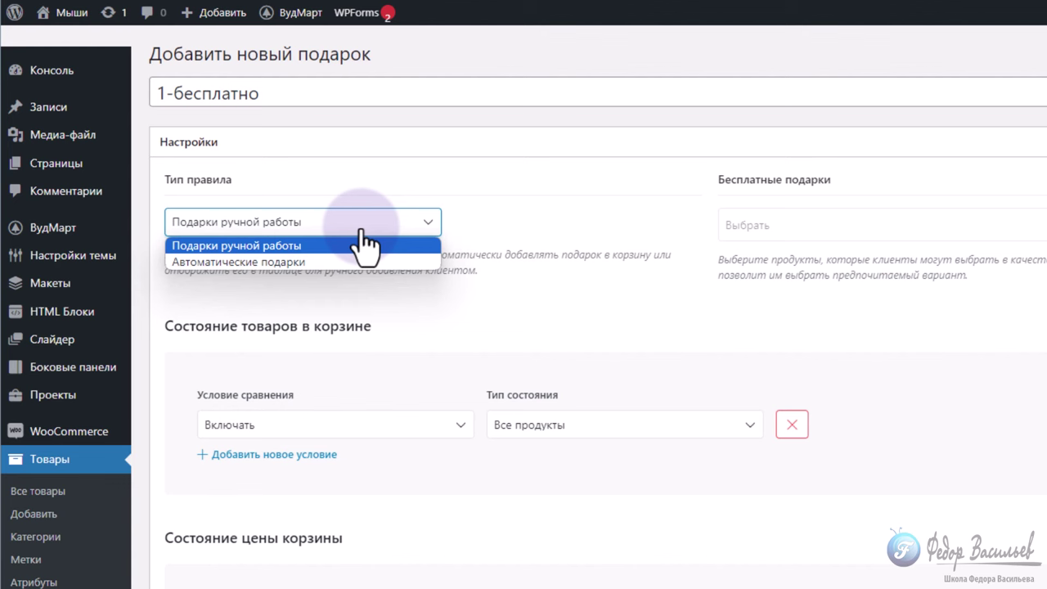
click(307, 261)
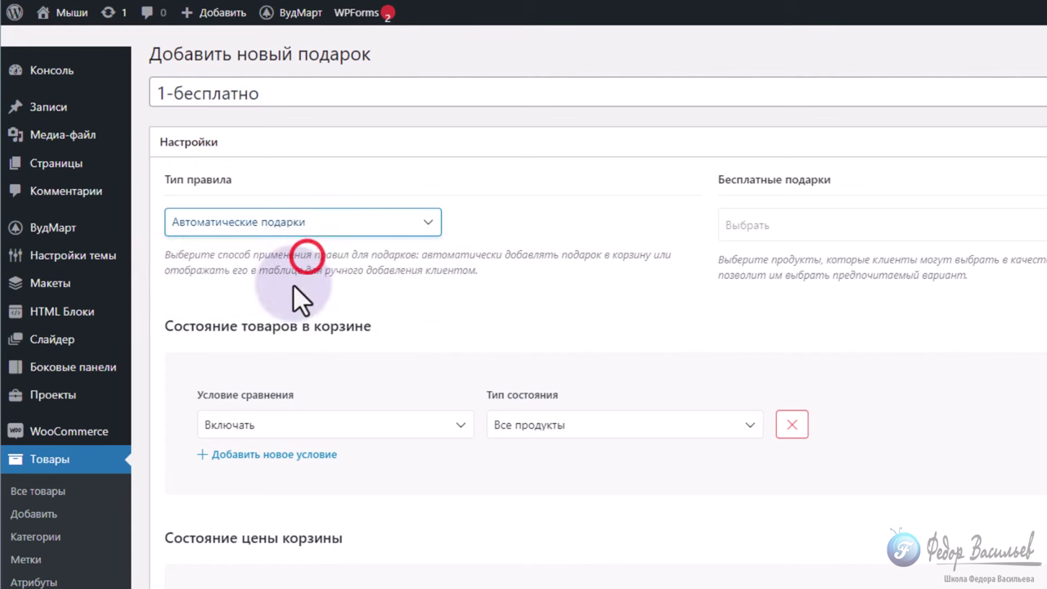
click(223, 232)
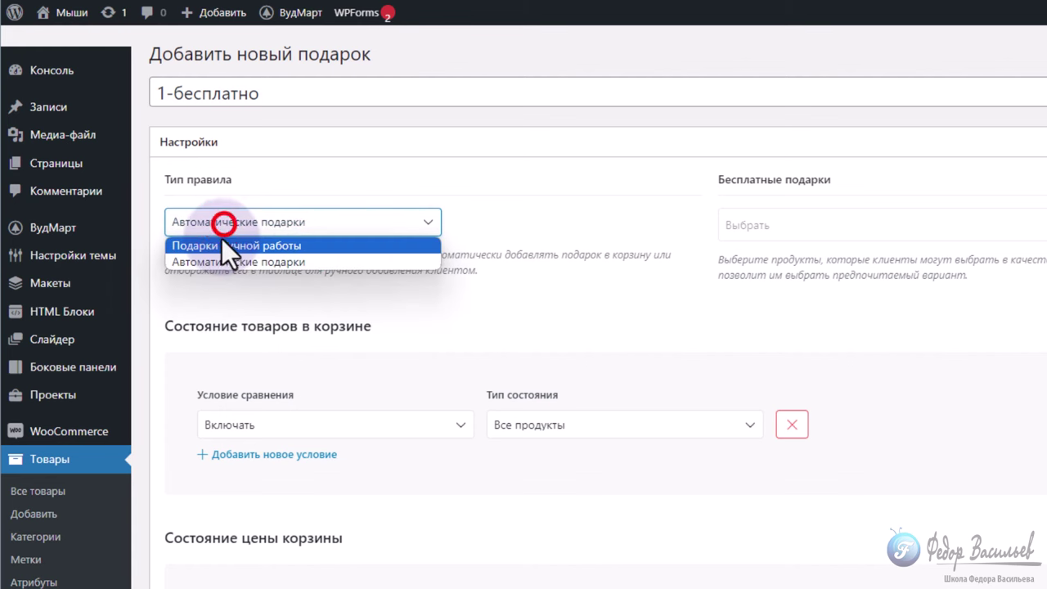
click(222, 239)
Step: Add Плюшевый мишка Maxi-Mishki — Тимми (Копировать) (Копировать) - 58 (ID: 984) as the rule's free gift
click(791, 225)
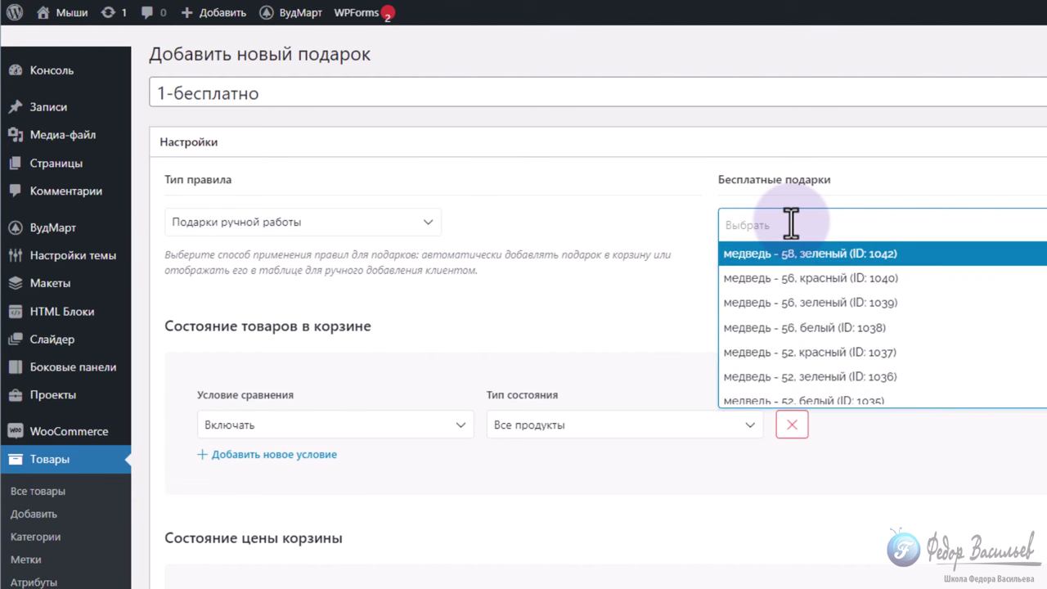
scroll(823, 252, down, 5)
scroll(832, 257, up, 5)
scroll(837, 285, down, 5)
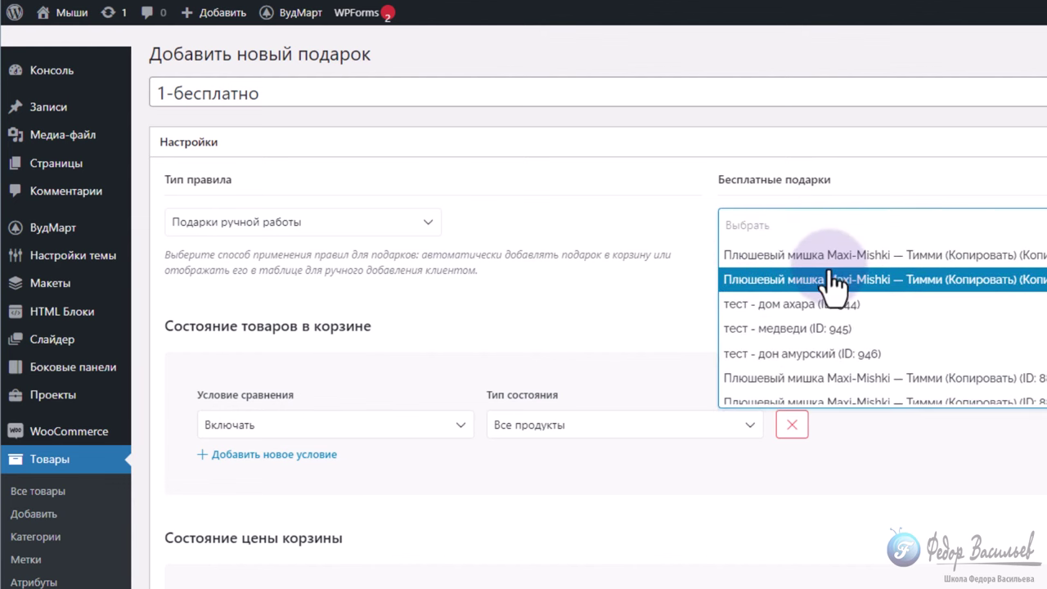
scroll(769, 344, up, 5)
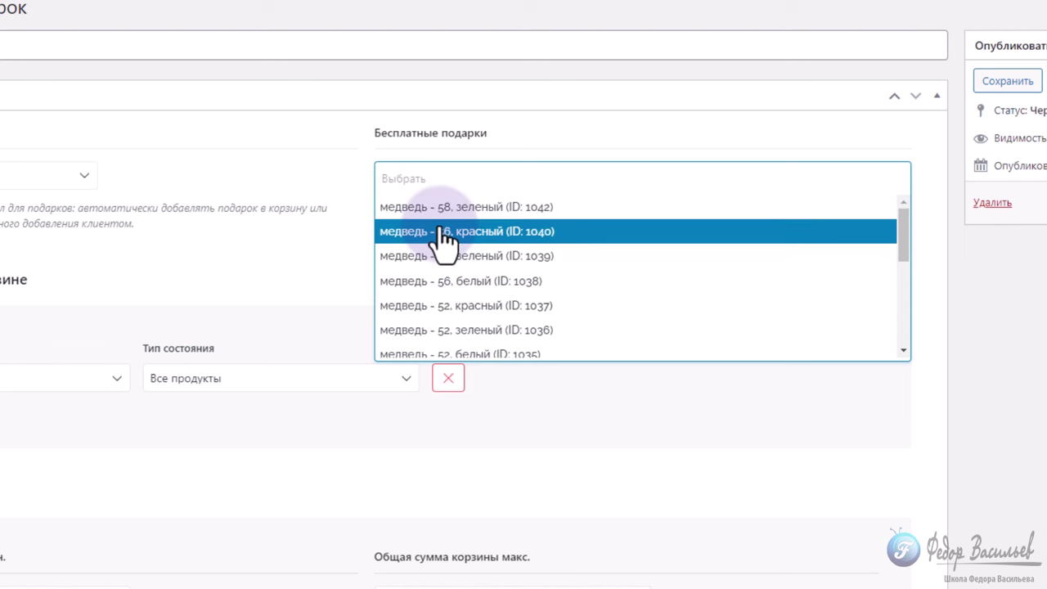
scroll(535, 226, down, 2)
scroll(524, 276, up, 2)
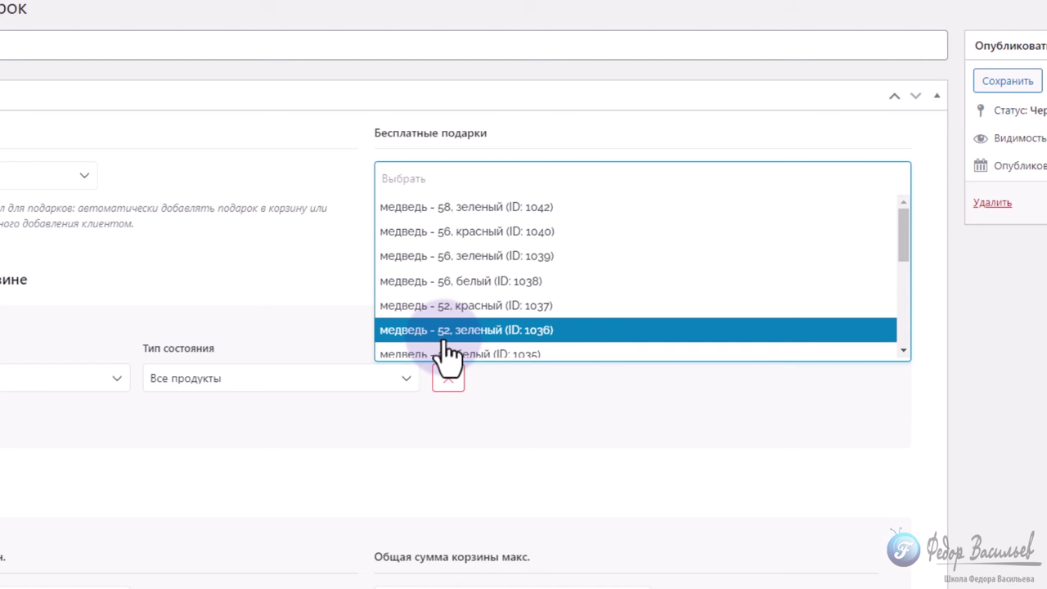
scroll(508, 270, down, 5)
click(498, 270)
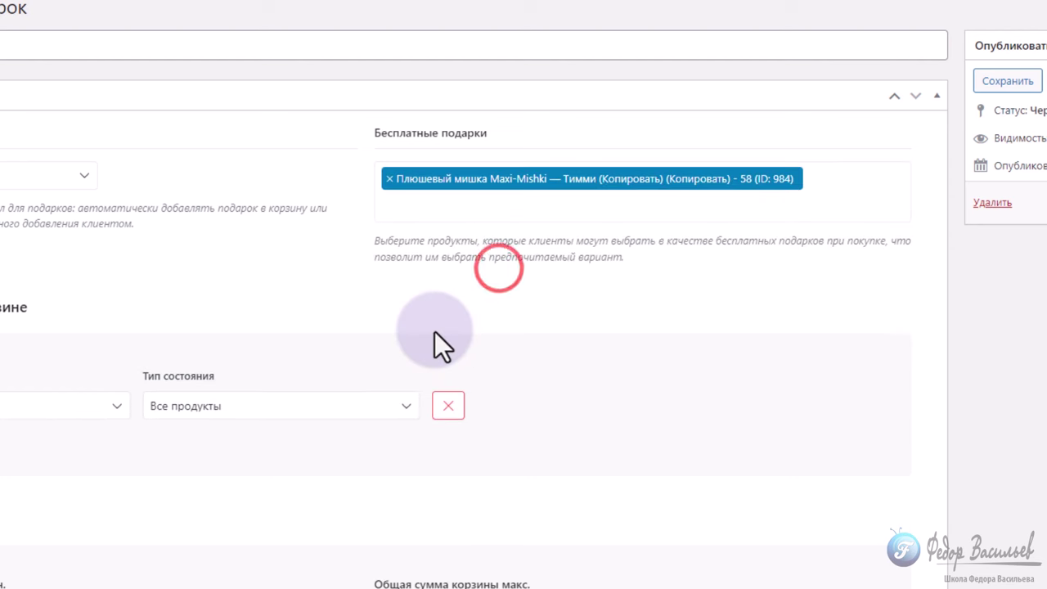
Step: Examine the comparison and type options available for the cart product condition
scroll(434, 331, down, 3)
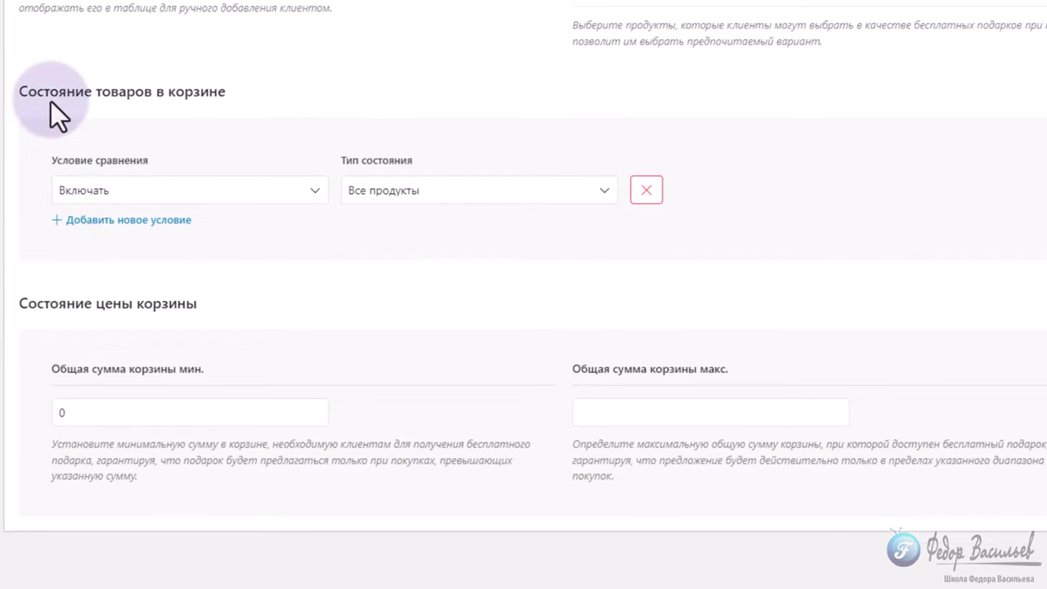
click(94, 186)
click(96, 184)
click(94, 185)
click(94, 181)
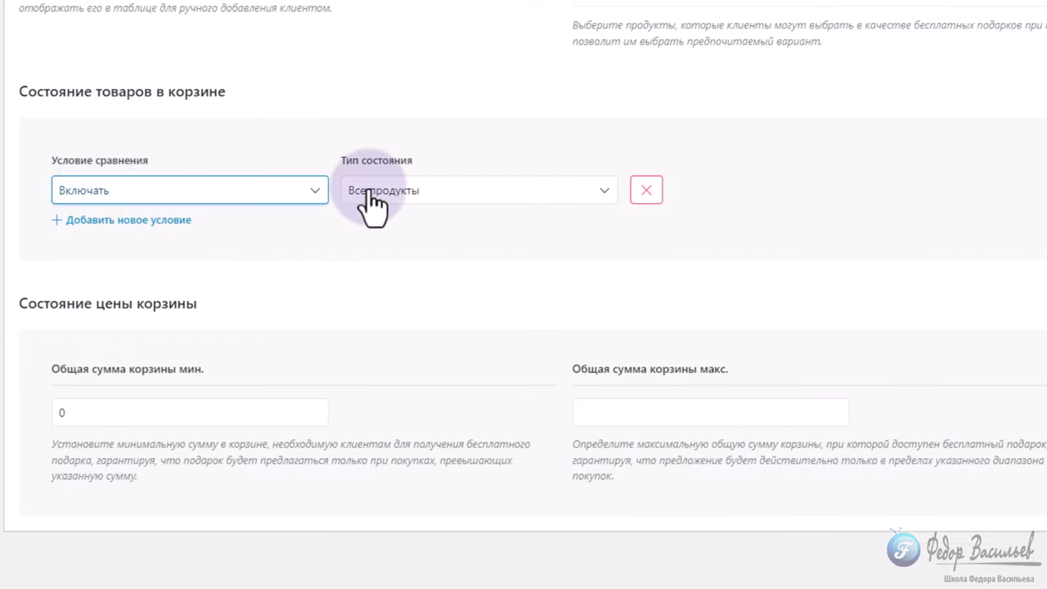
click(399, 193)
click(403, 190)
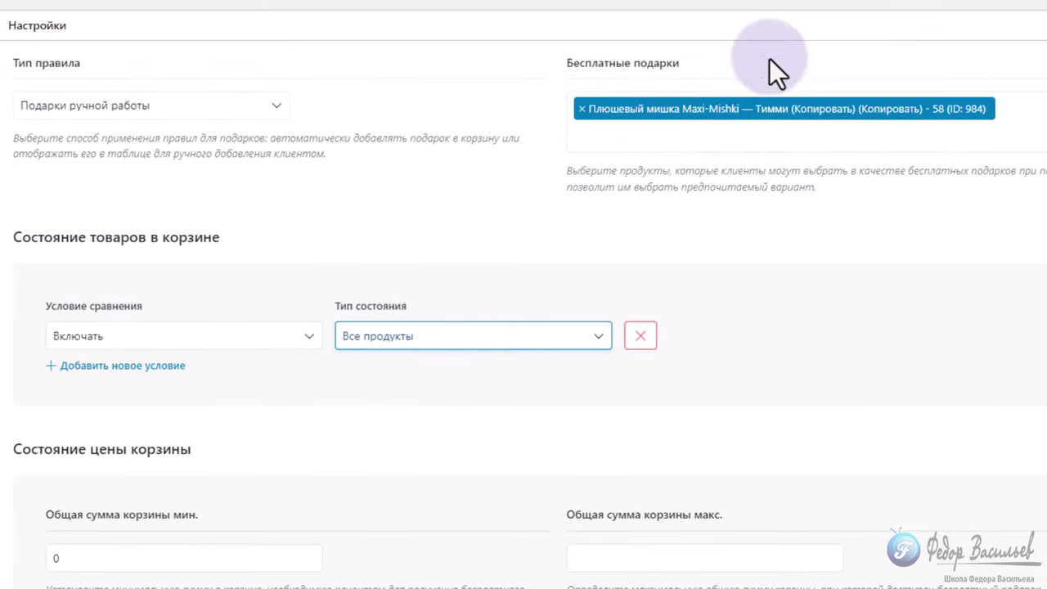
Step: Add a second cart product condition and delete it again
click(143, 365)
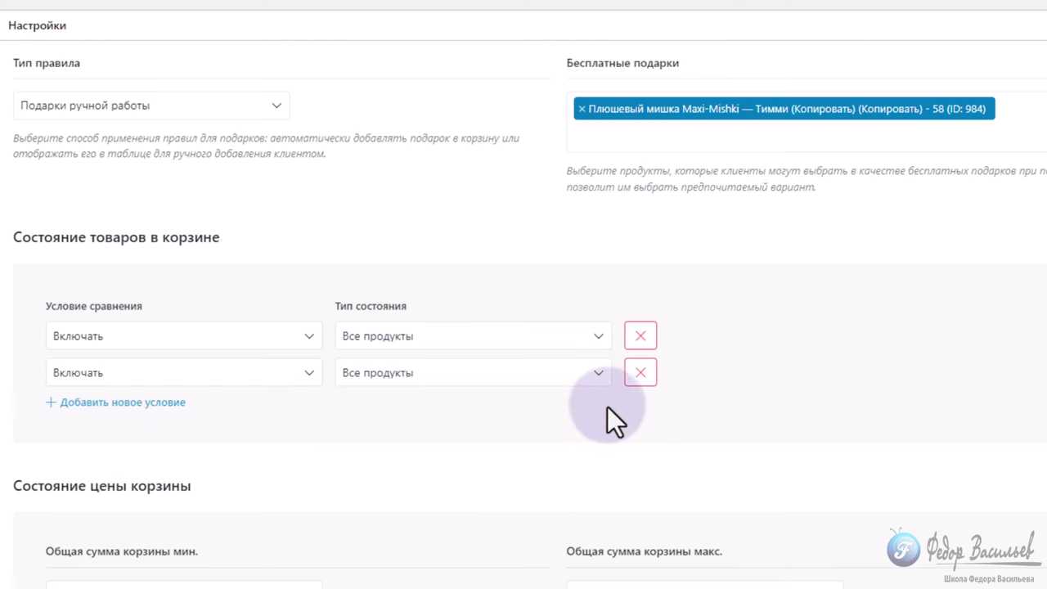
click(637, 375)
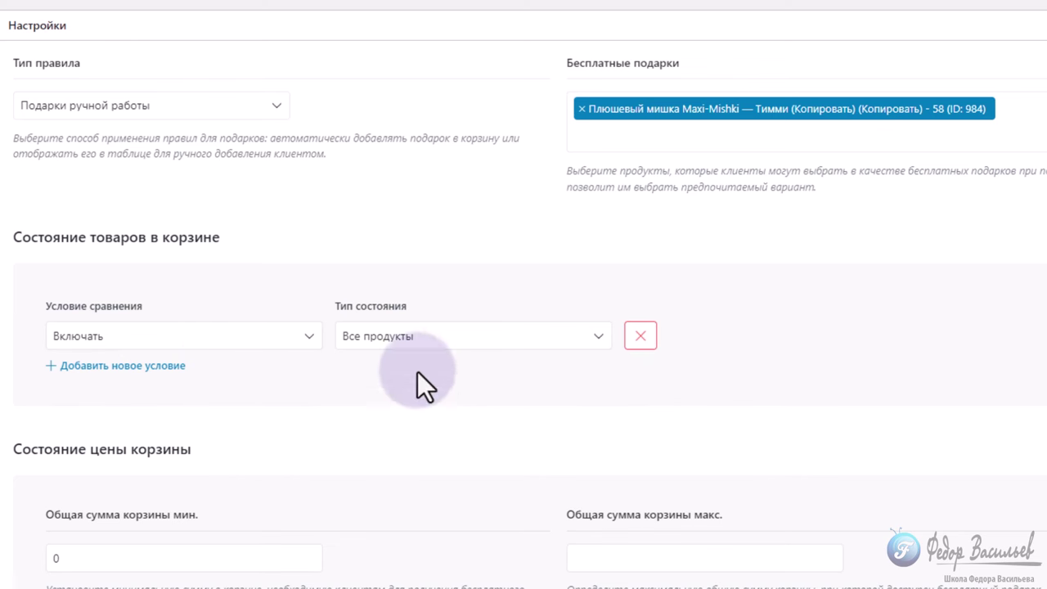
Step: Set the cart product condition to Единый идентификатор продукта with the product тест (ID: 889)
click(396, 337)
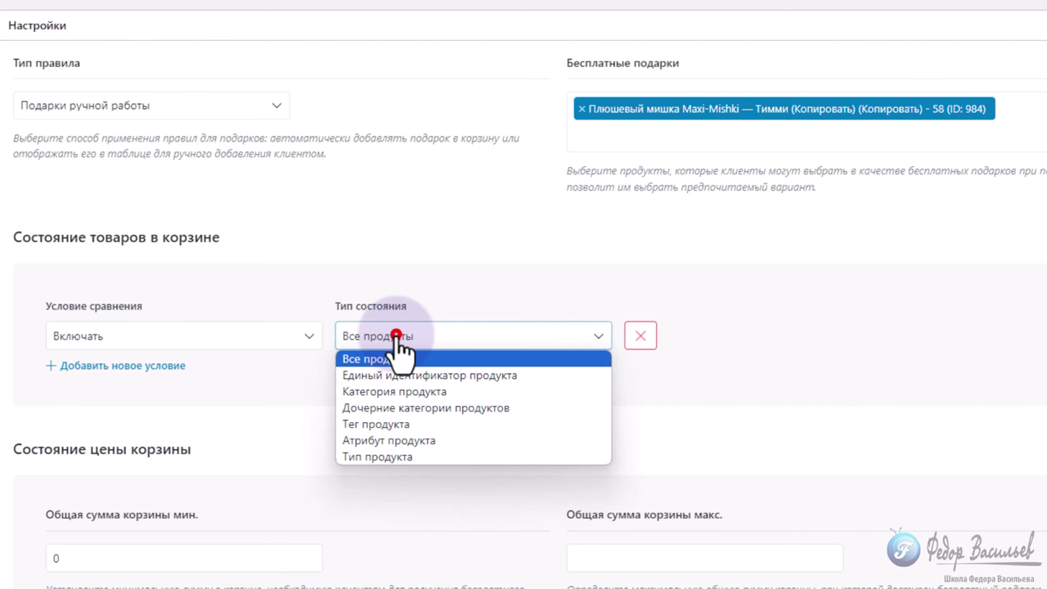
click(537, 376)
click(647, 335)
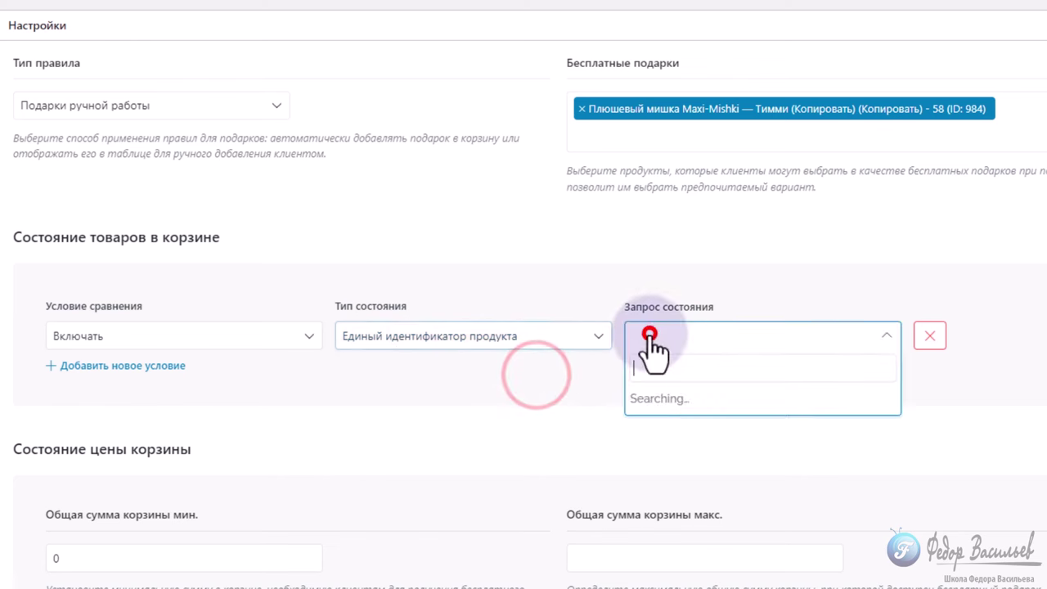
click(700, 369)
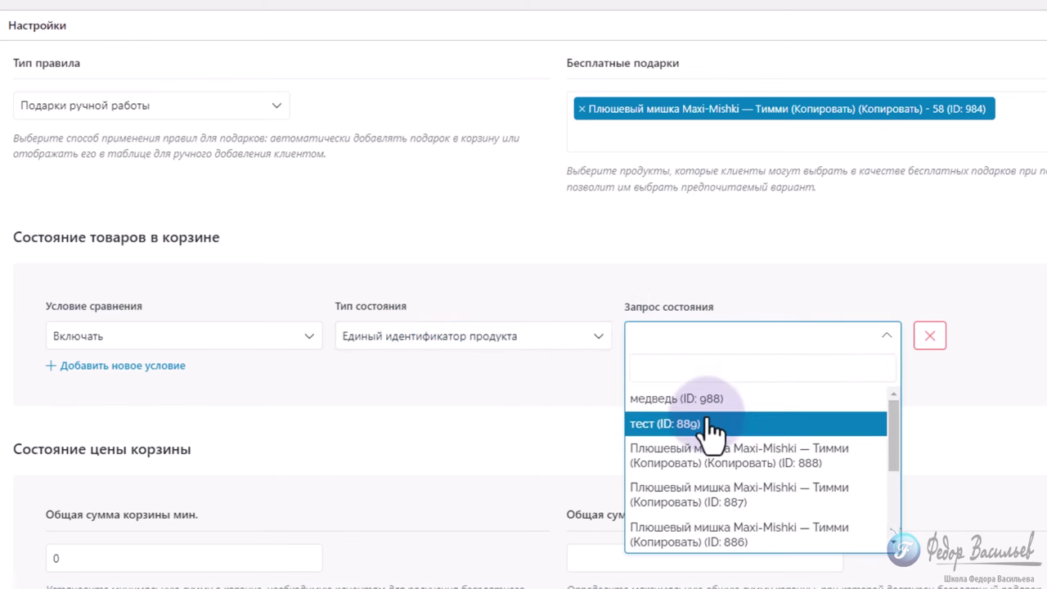
click(669, 424)
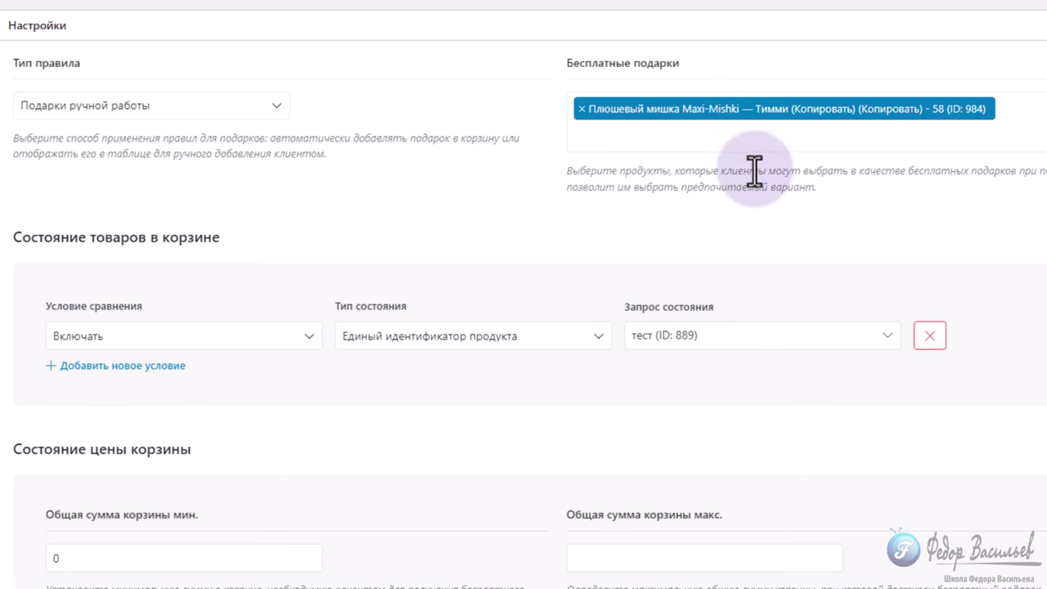
Step: Look through the available free gift products and publish the gift rule
click(655, 151)
scroll(674, 227, down, 1)
scroll(673, 233, up, 1)
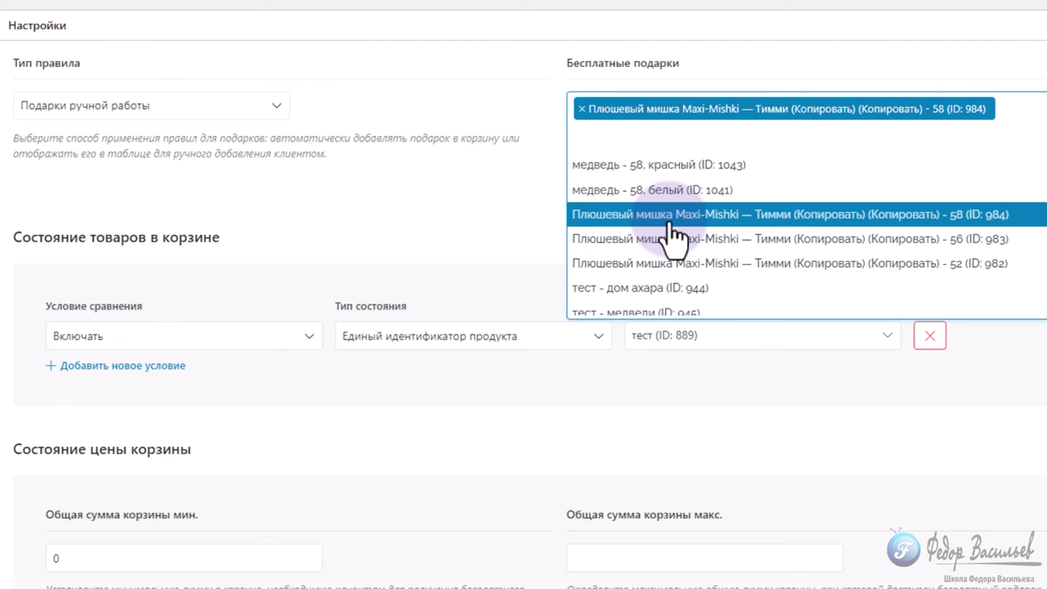
scroll(521, 112, down, 2)
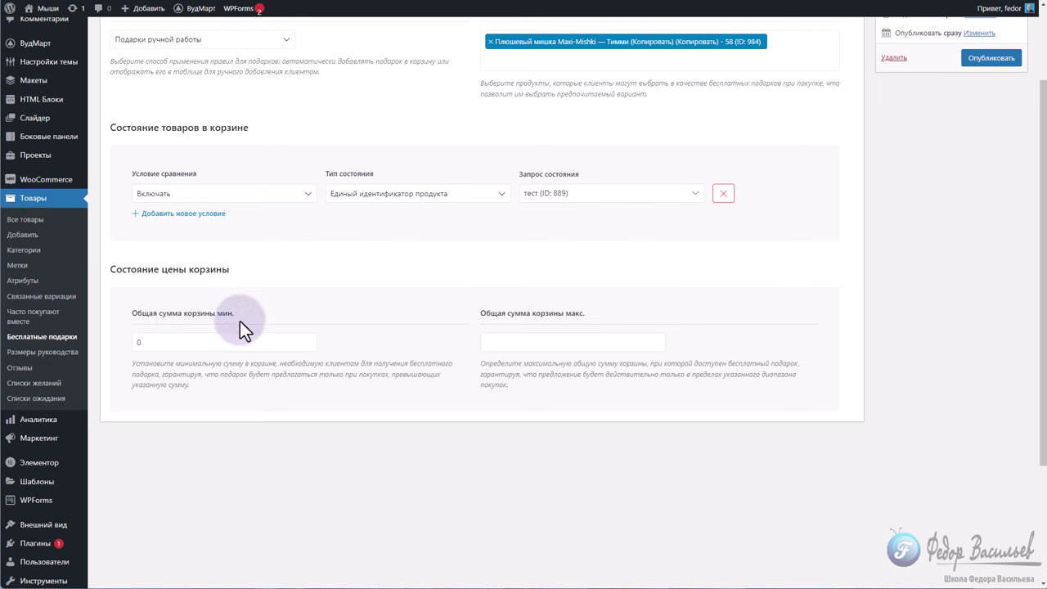
scroll(279, 366, up, 1)
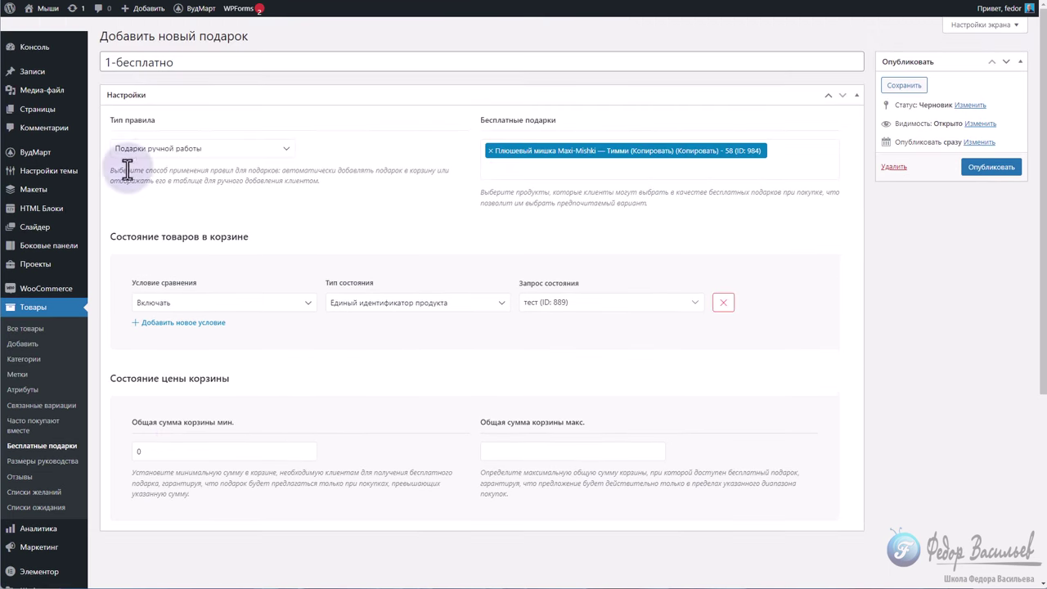
click(988, 164)
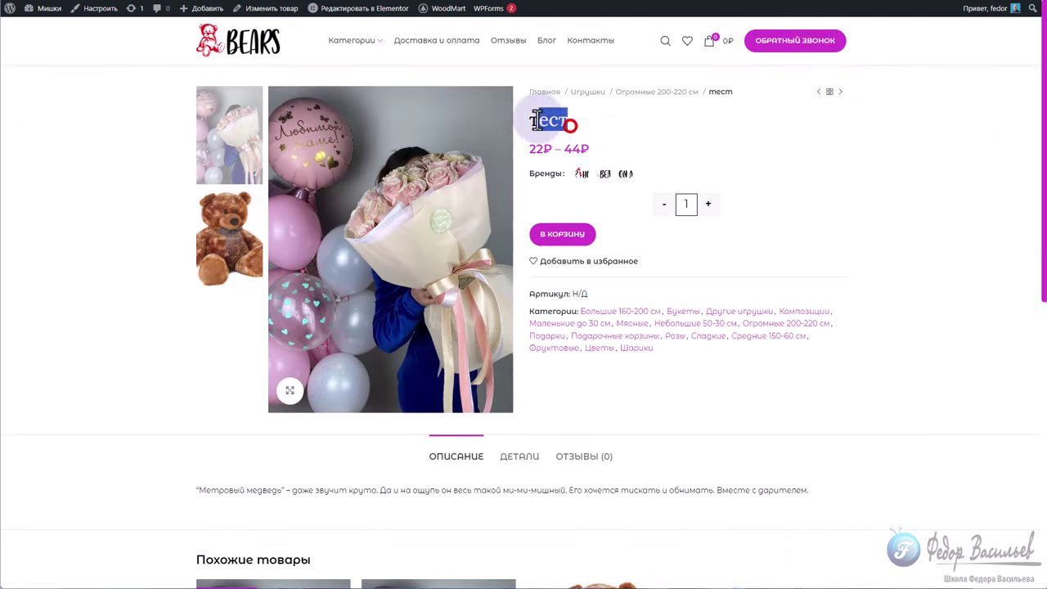
Step: On the storefront page of the product тест, choose the ahar hous brand variation and add it to the cart
click(734, 135)
click(582, 173)
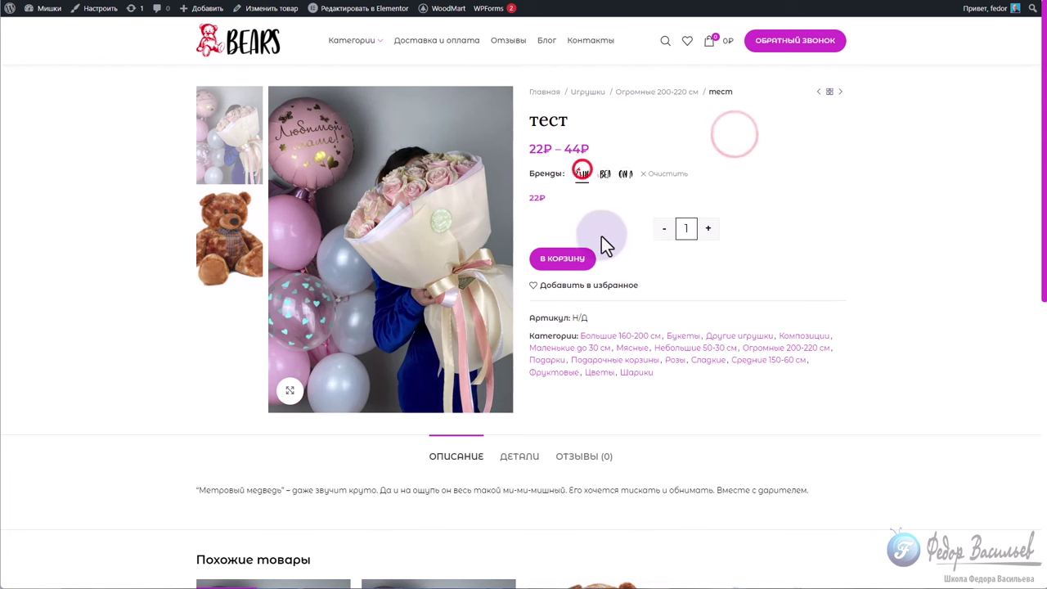
click(567, 261)
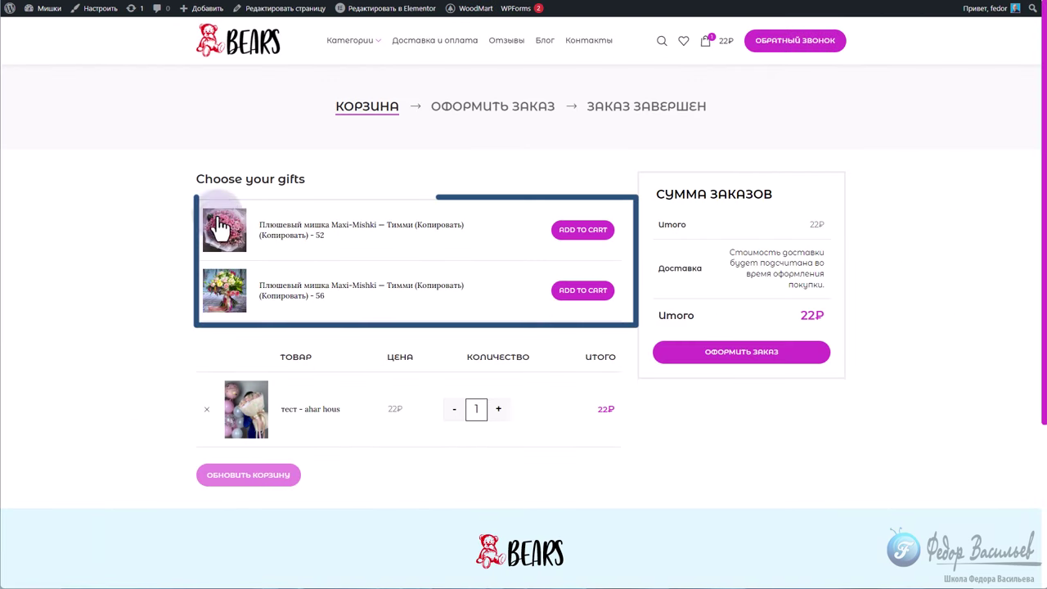
Step: Translate the cart page into Russian and review its gift table and product list
right_click(420, 165)
click(463, 346)
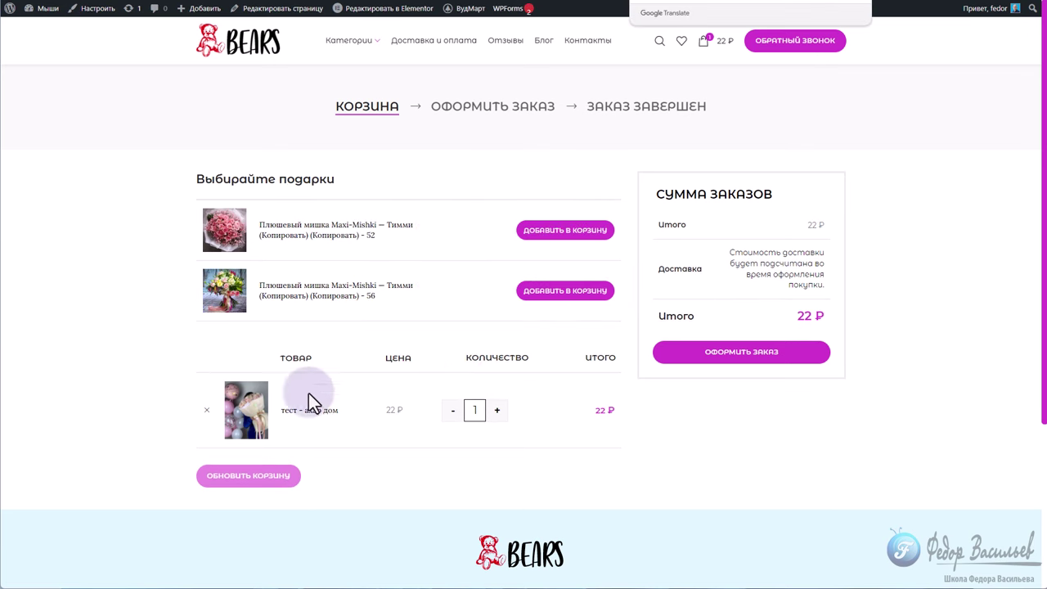
click(417, 473)
scroll(409, 475, down, 3)
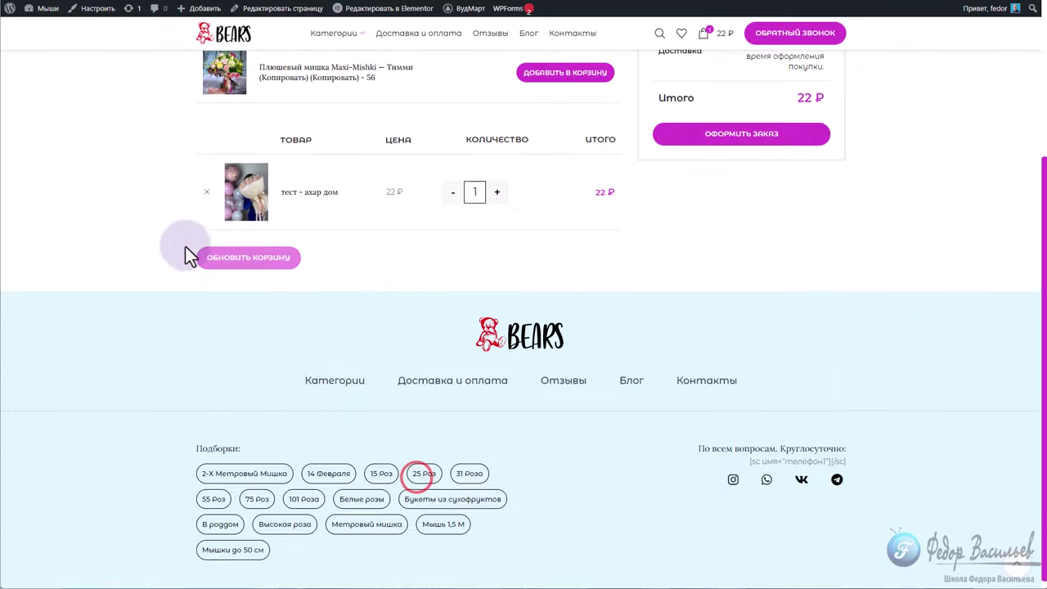
scroll(383, 342, up, 2)
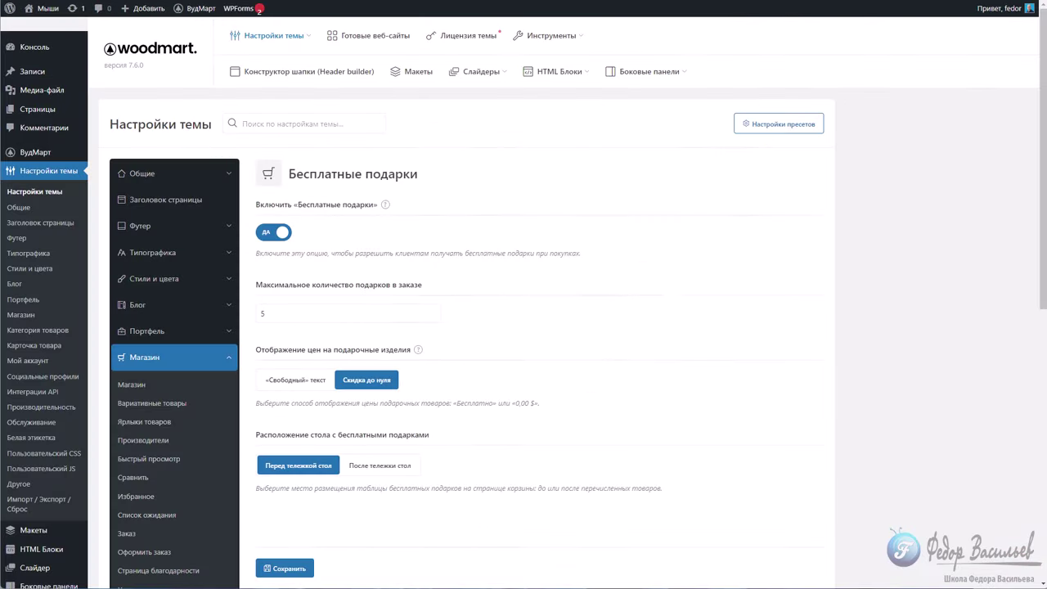
Step: In the theme's Бесплатные подарки settings, switch the gifts table location to После тележки стол and back to Перед тележкой стол
scroll(585, 228, down, 3)
click(385, 302)
click(315, 304)
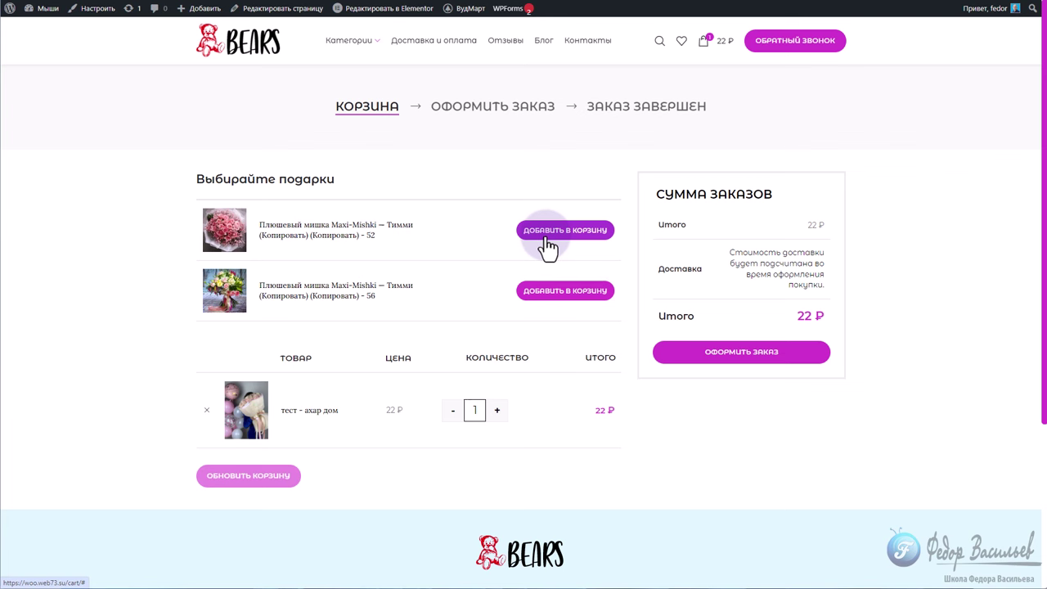
Step: Add the gift Плюшевый мишка Maxi-Mishki — Тимми (Копировать) (Копировать) - 52 to the cart and check the order total
click(547, 238)
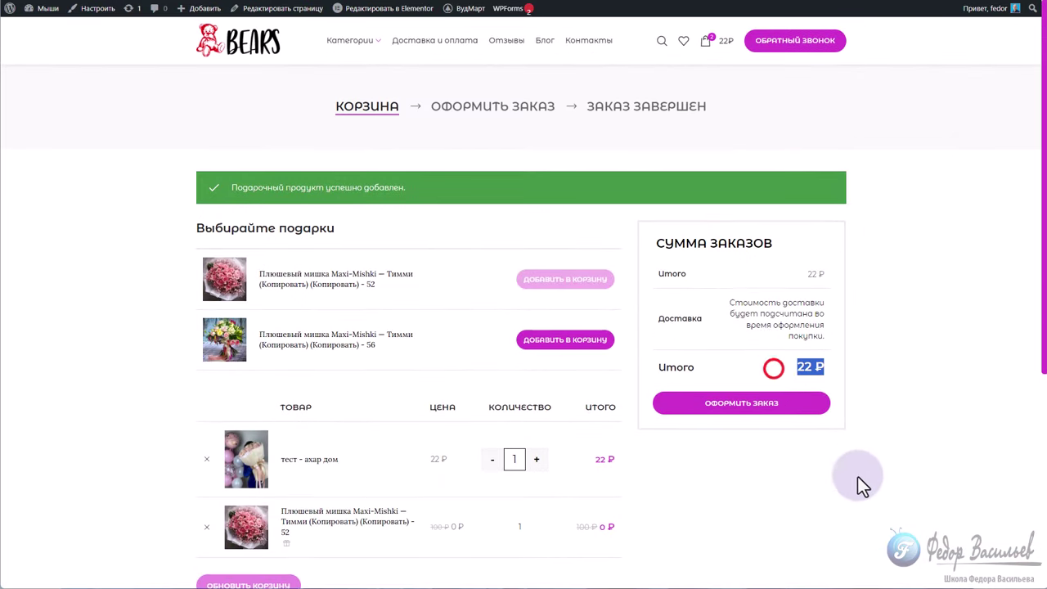
click(799, 508)
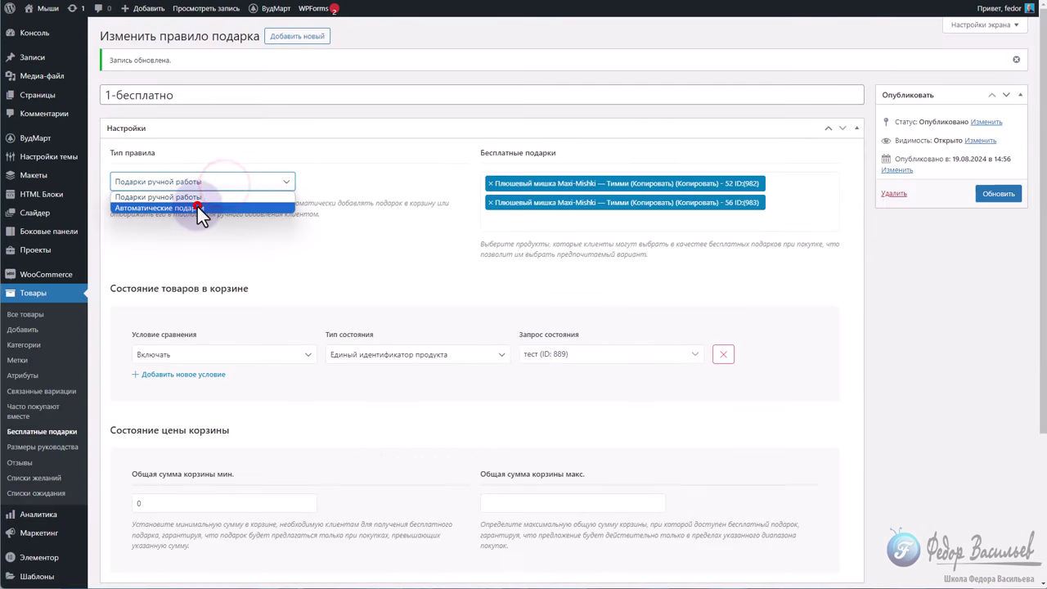
Step: Change the type of the 1-бесплатно gift rule to Автоматические подарки
click(197, 207)
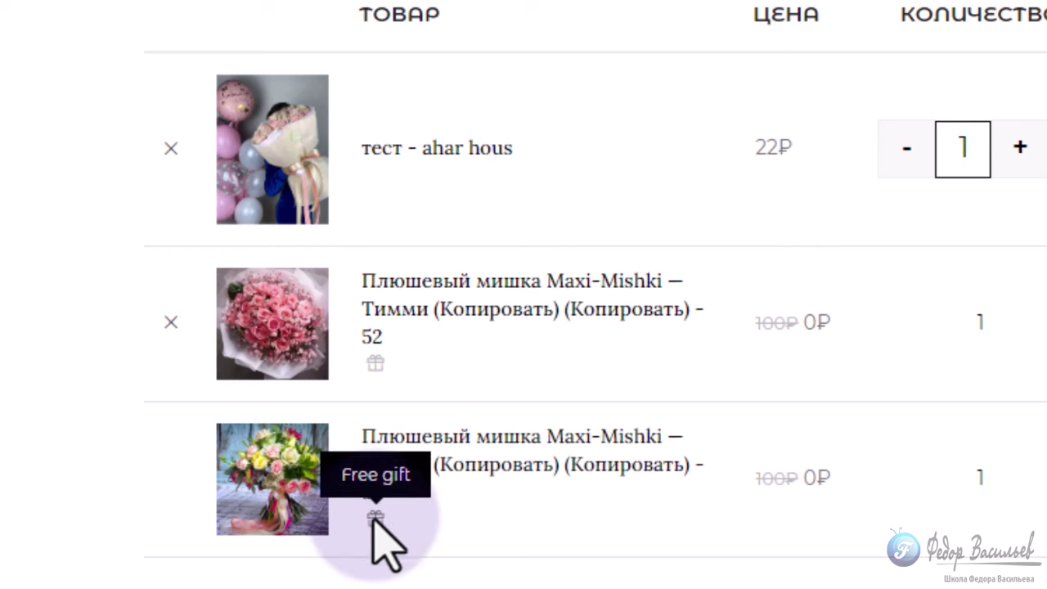
Step: Check the prices of both free gifts, the purchased product's total and the order total in the cart
click(746, 318)
click(747, 317)
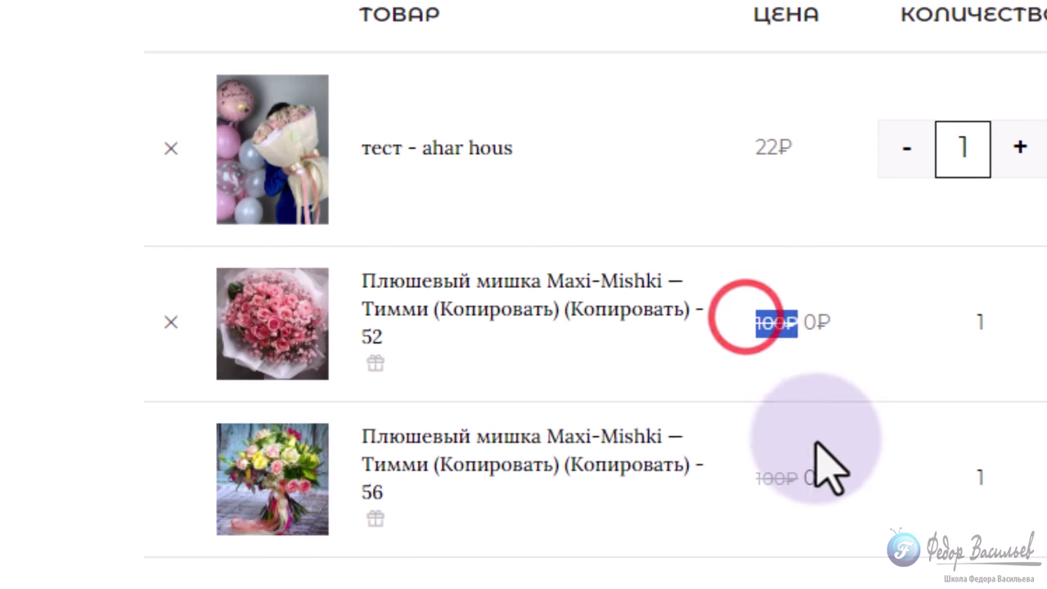
double_click(744, 470)
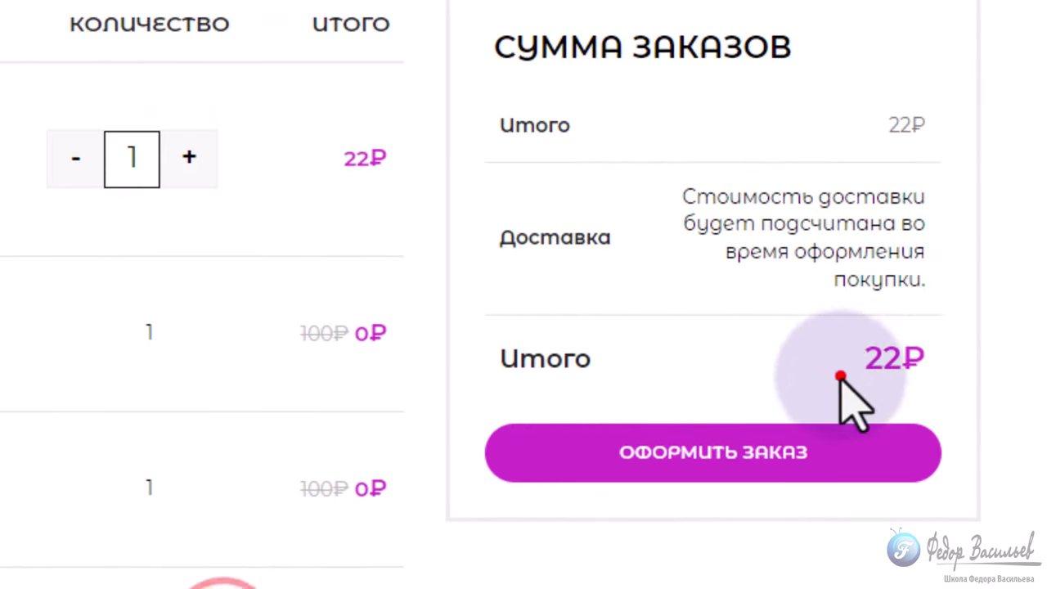
drag(835, 374, 900, 367)
drag(316, 146, 386, 160)
click(490, 585)
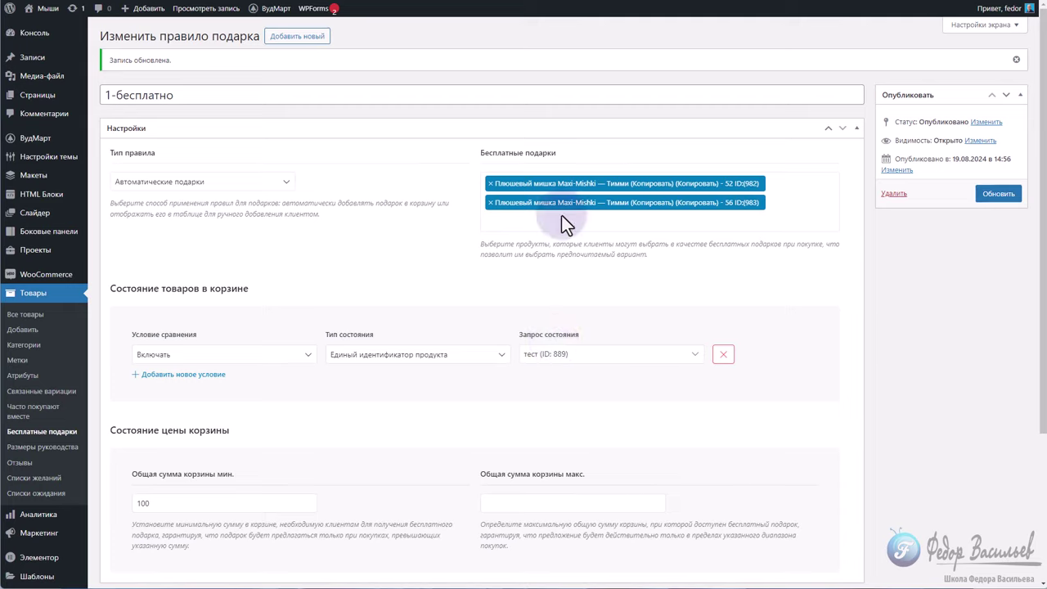
Step: Examine the minimum and maximum cart total conditions of the 1-бесплатно gift rule
scroll(577, 250, down, 3)
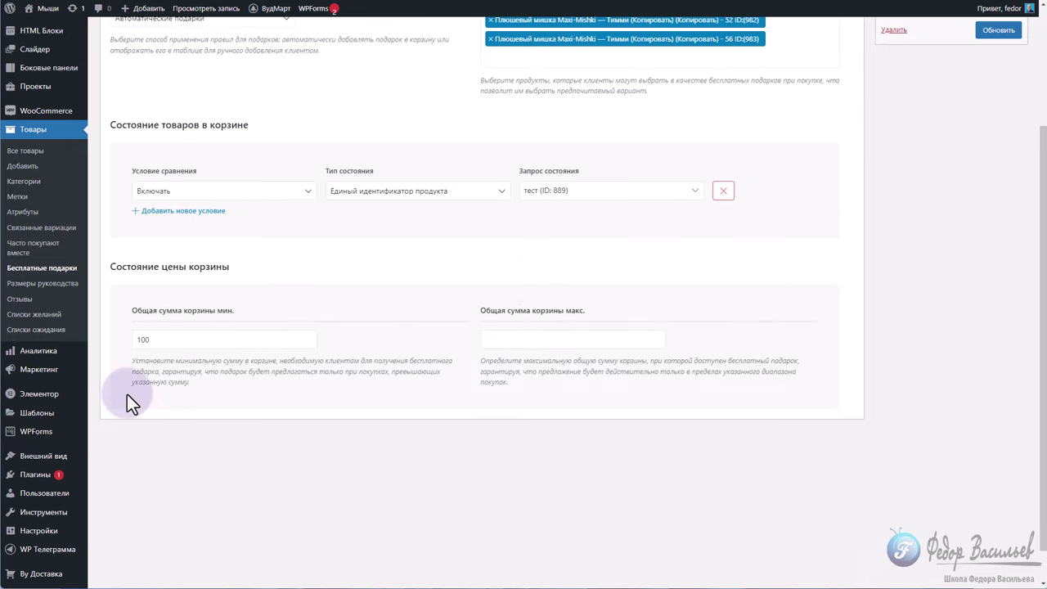
triple_click(234, 306)
click(586, 313)
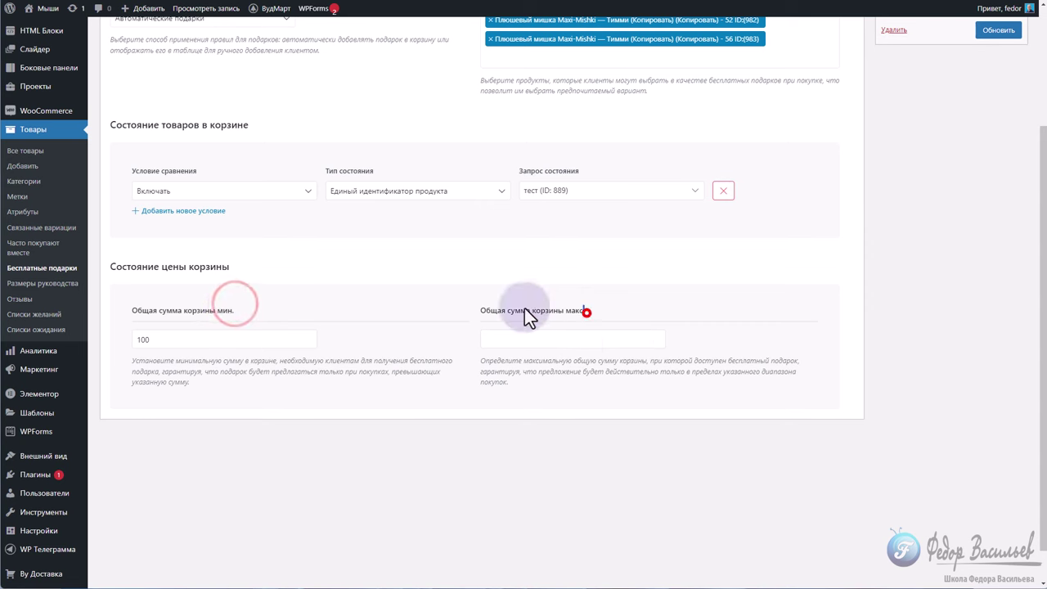
click(439, 311)
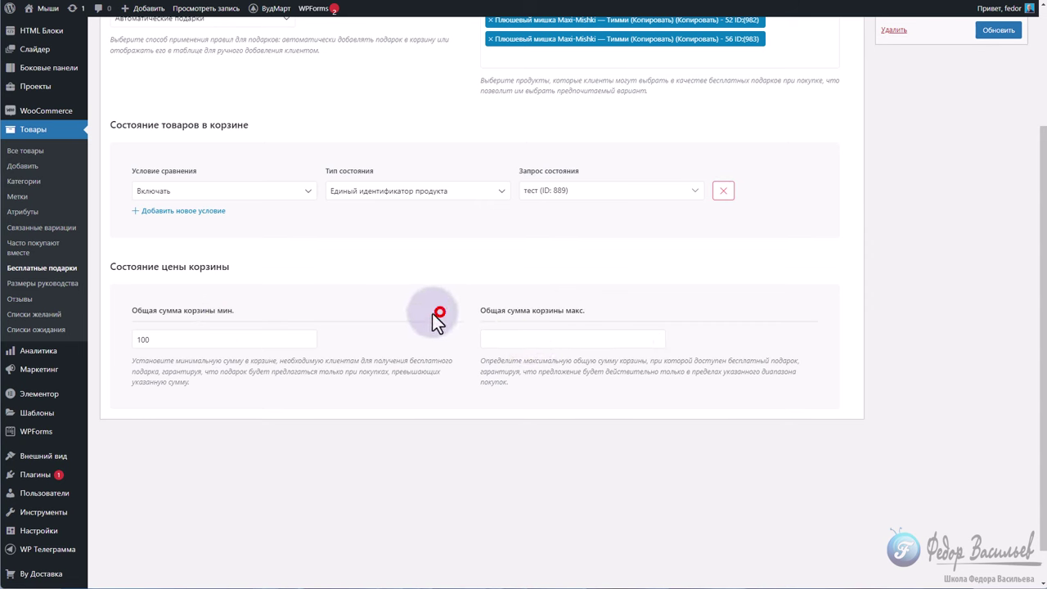
double_click(156, 334)
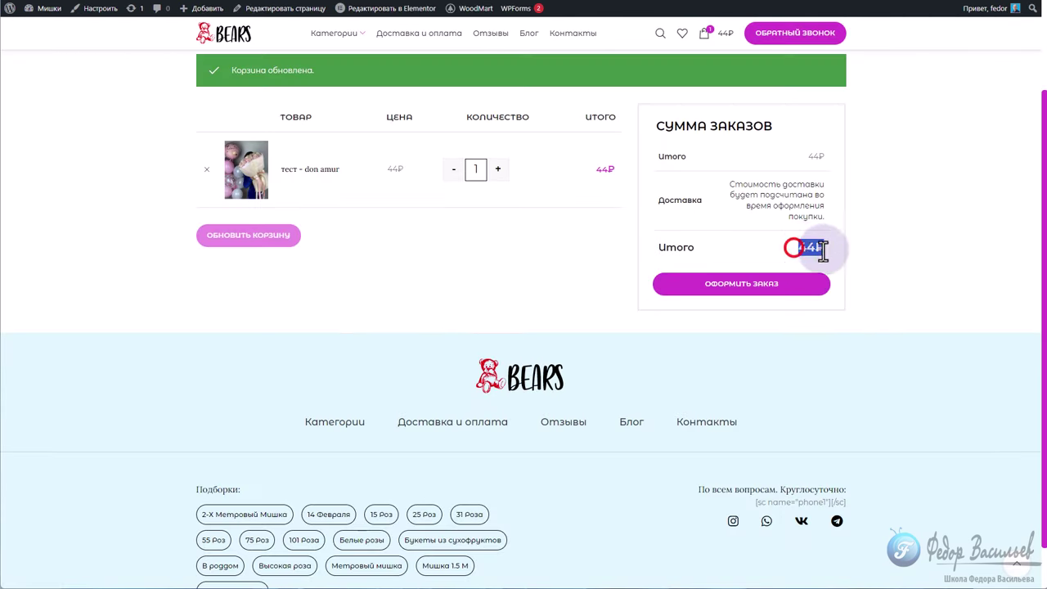
Step: Set the quantity of тест - don amur in the cart to 4 and update the cart
scroll(502, 363, up, 2)
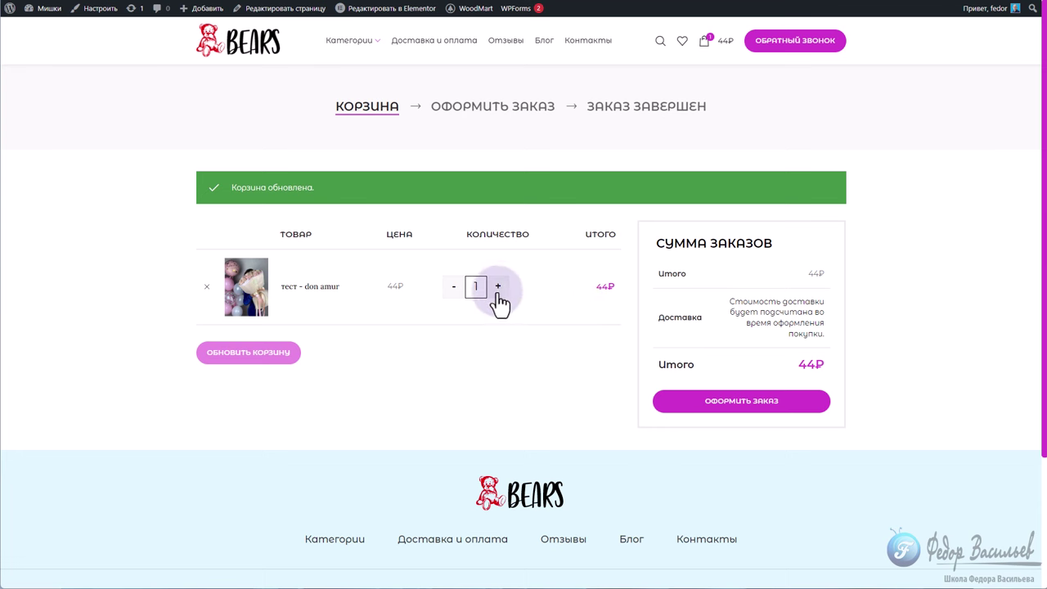
text(3)
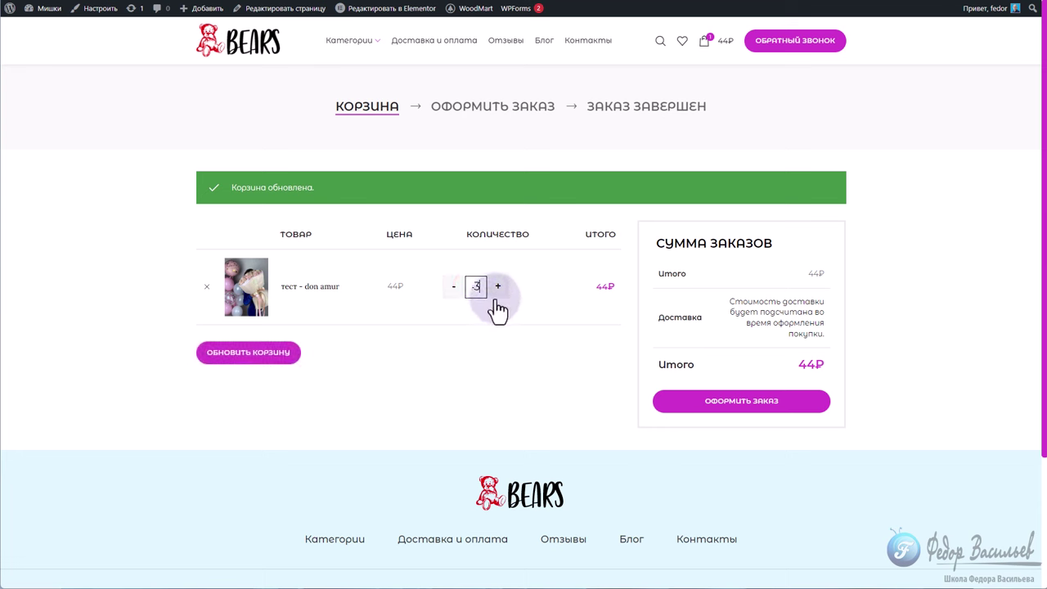
key(Up)
click(274, 353)
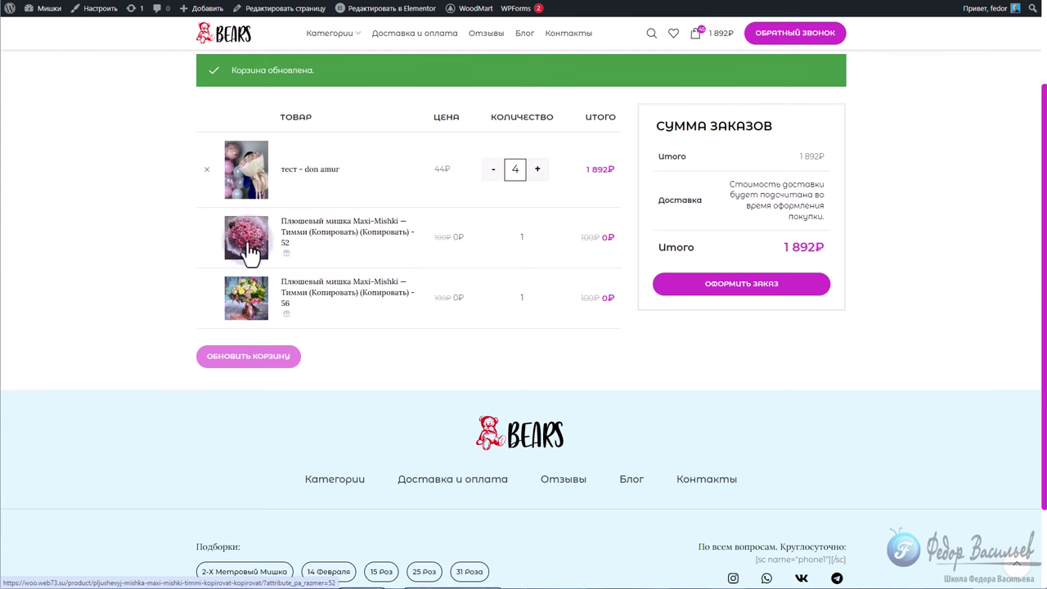
Step: Review the condition types available for the cart product condition in the 1-бесплатно gift rule
scroll(248, 238, up, 2)
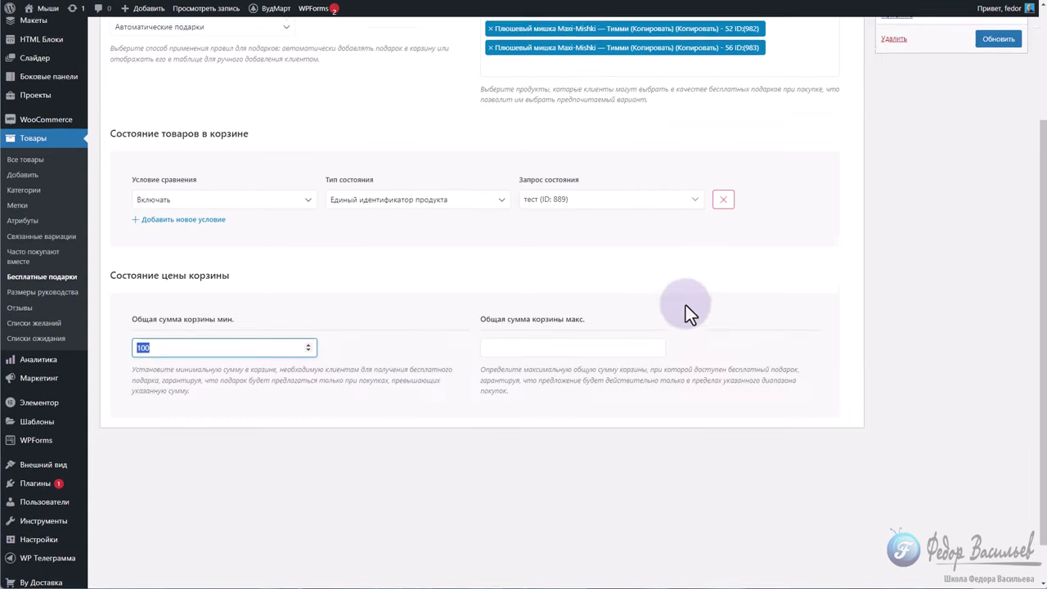
scroll(686, 305, up, 5)
click(402, 293)
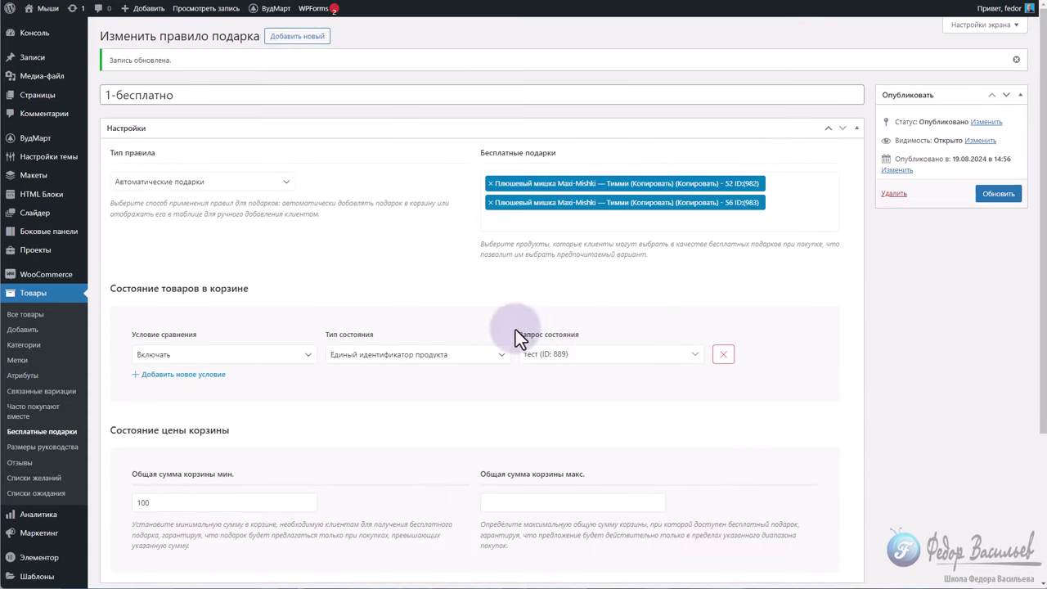
click(494, 355)
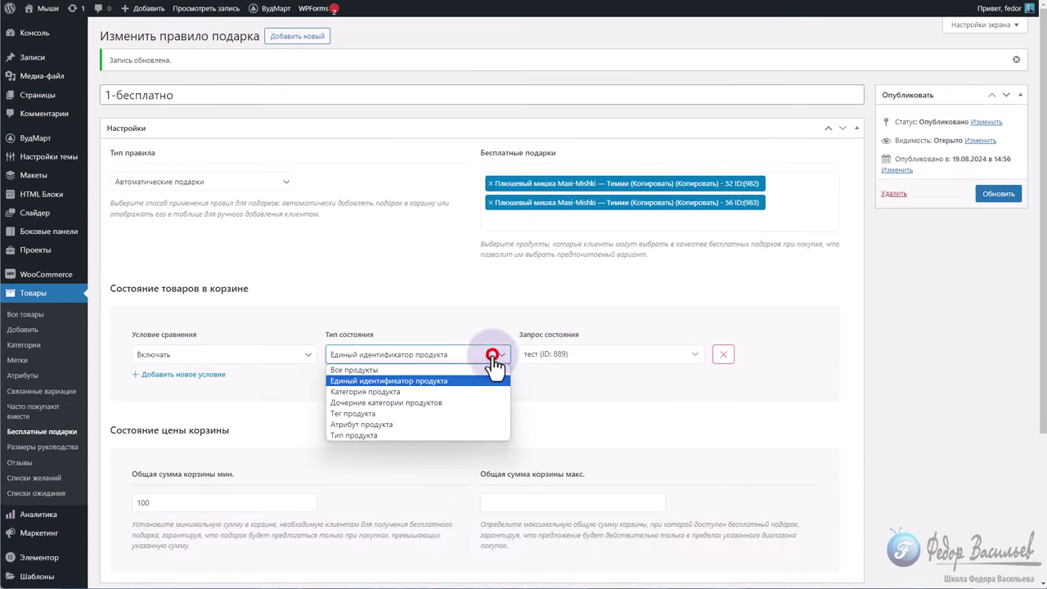
click(432, 319)
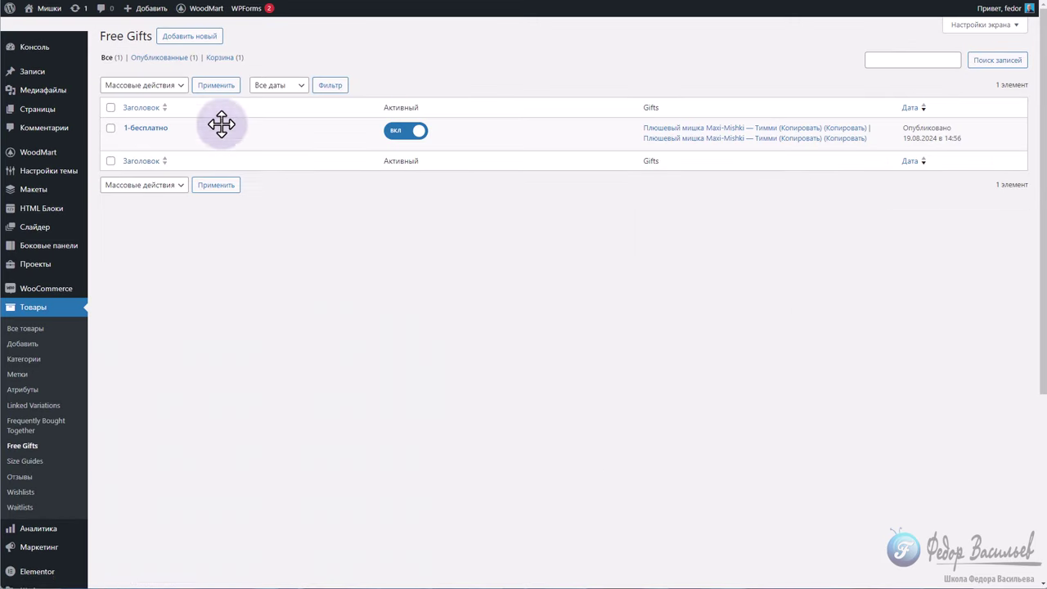
Step: Deactivate the 1-бесплатно rule in the Free Gifts list and activate it again
click(404, 135)
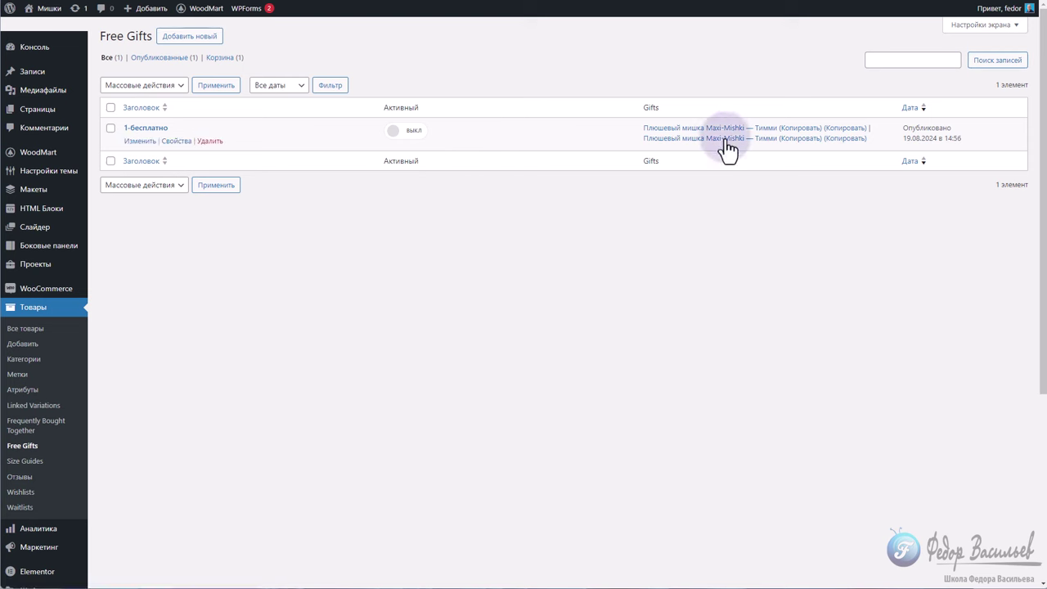
click(397, 133)
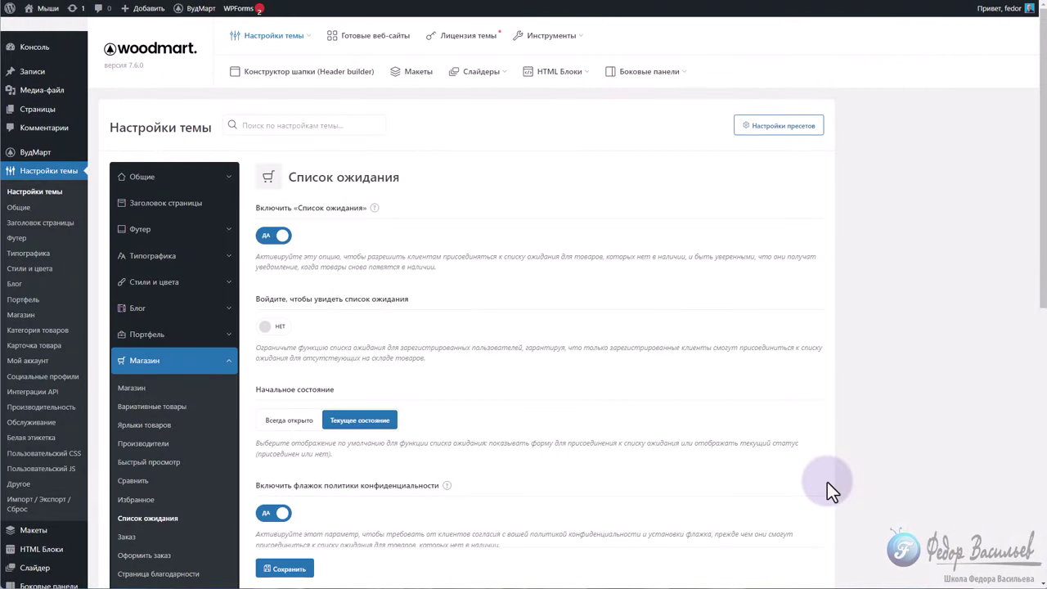
Step: In the theme's Список ожидания settings, turn Войдите, чтобы увидеть список ожидания on and back off
scroll(582, 417, down, 2)
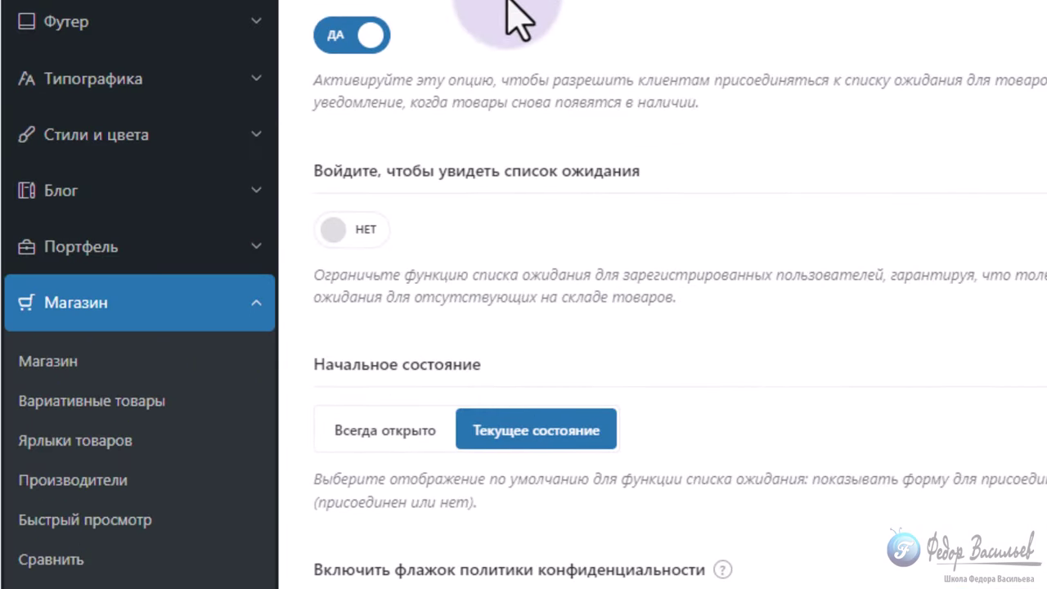
mouse_move(617, 266)
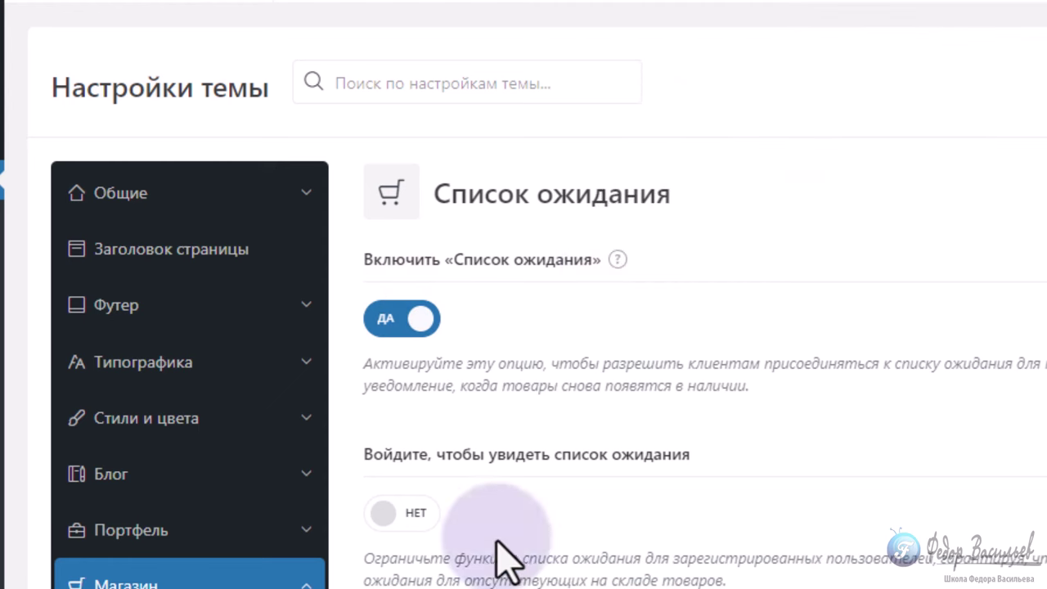
drag(402, 454, 696, 454)
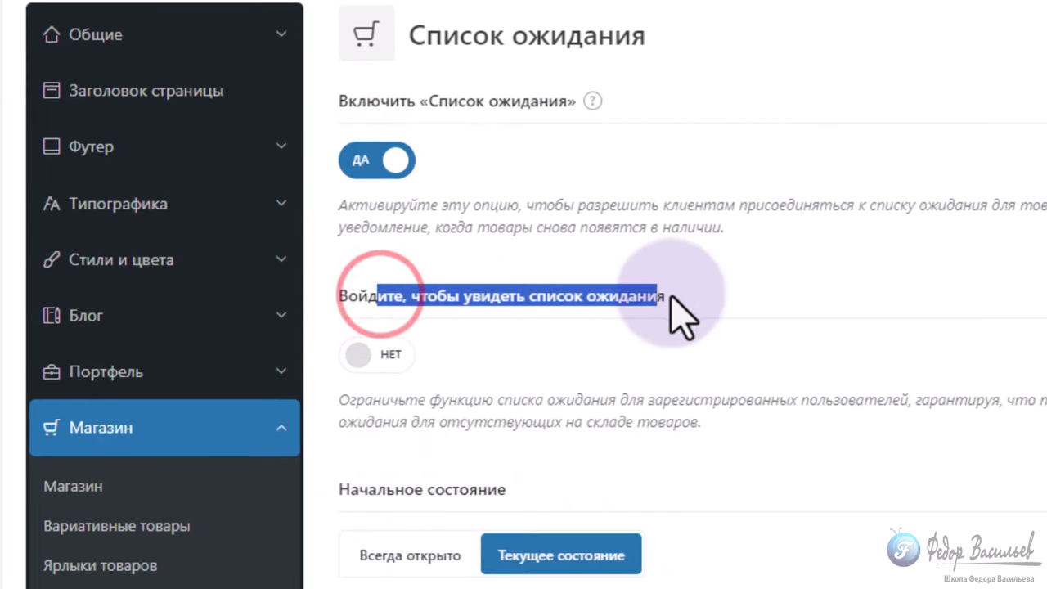
click(375, 354)
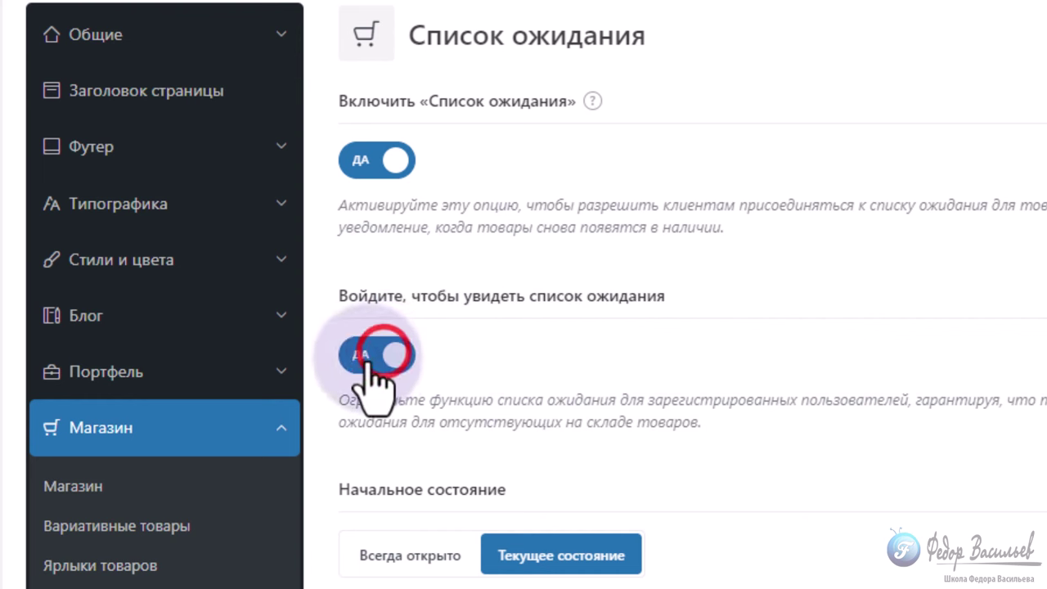
click(374, 354)
Step: Set the waitlist's Начальное состояние to Всегда открыто and enable Включить обновление фрагментов
scroll(771, 292, down, 5)
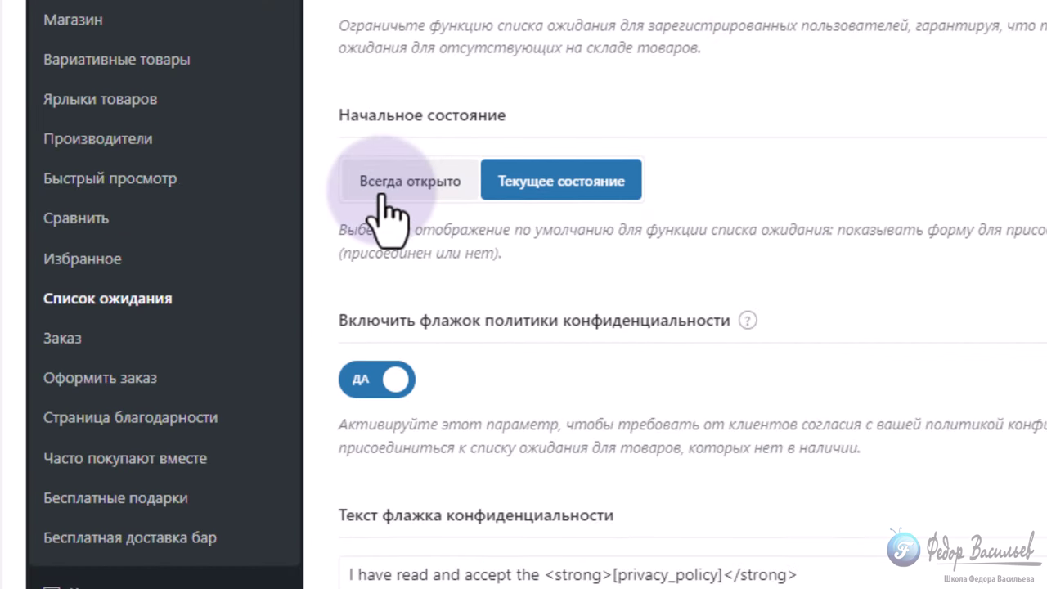
click(414, 188)
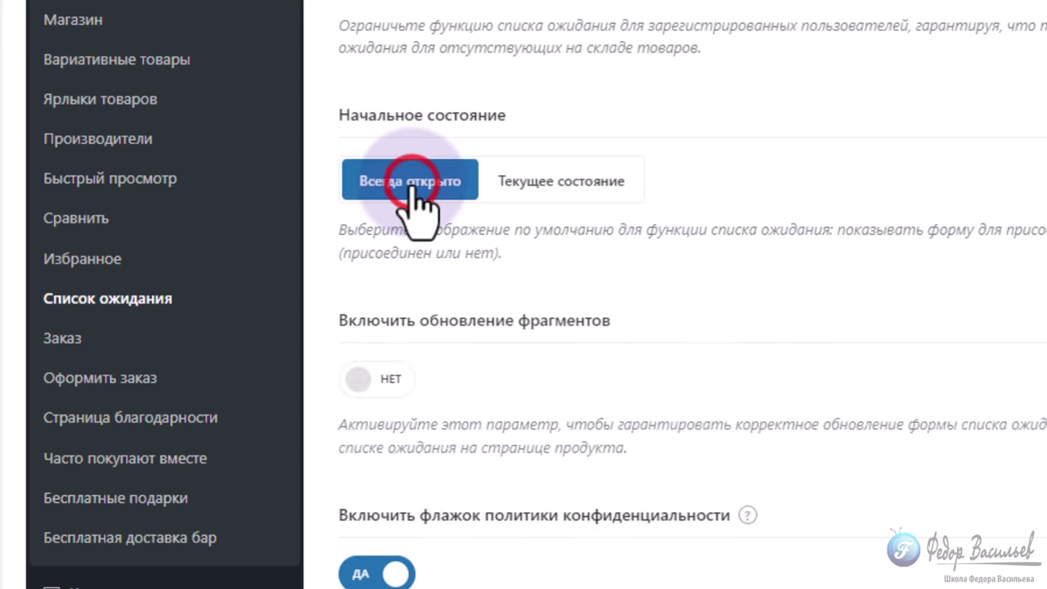
click(532, 181)
click(409, 176)
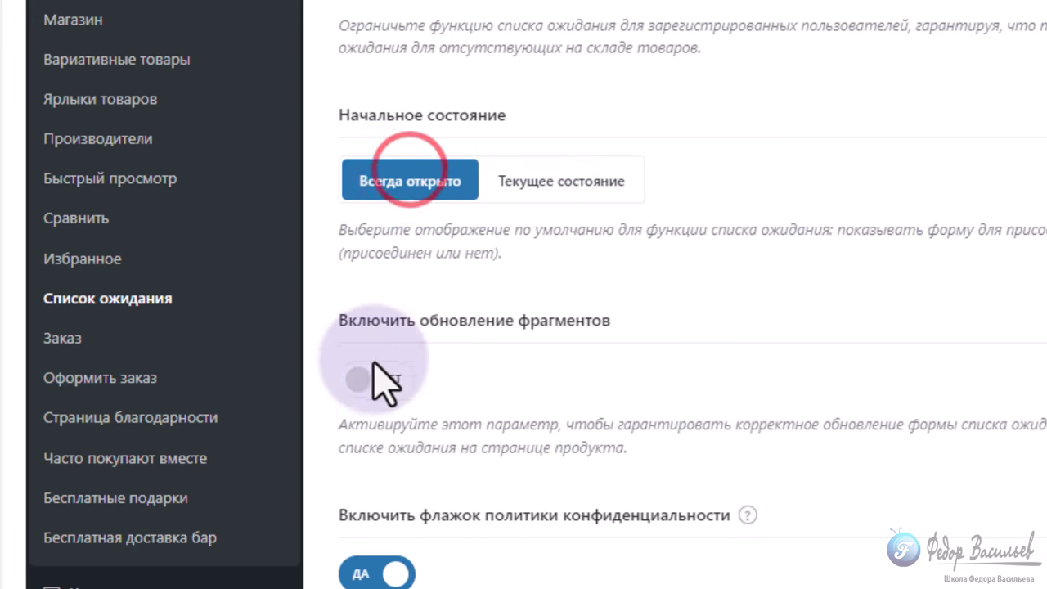
drag(472, 419, 502, 444)
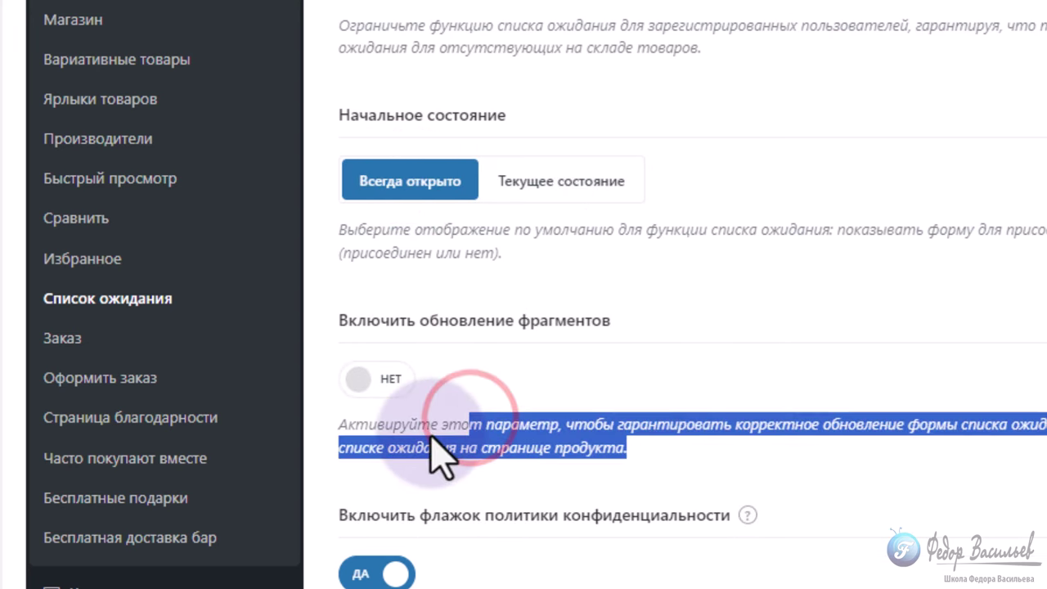
click(429, 431)
click(358, 379)
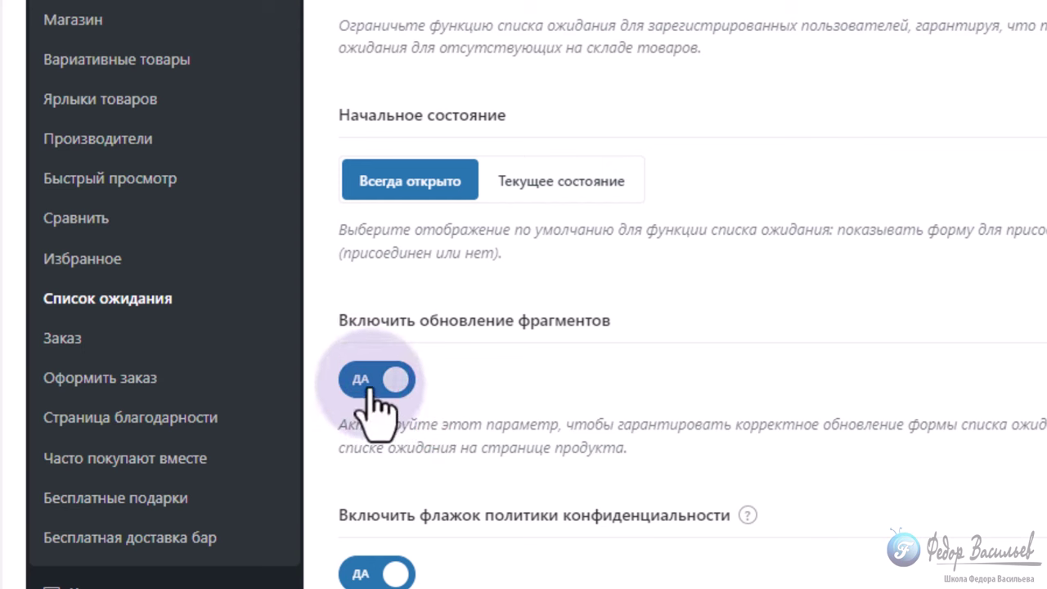
Step: Examine the waitlist's privacy policy checkbox text and the shortcodes that can be used in it
scroll(719, 286, down, 2)
mouse_move(747, 426)
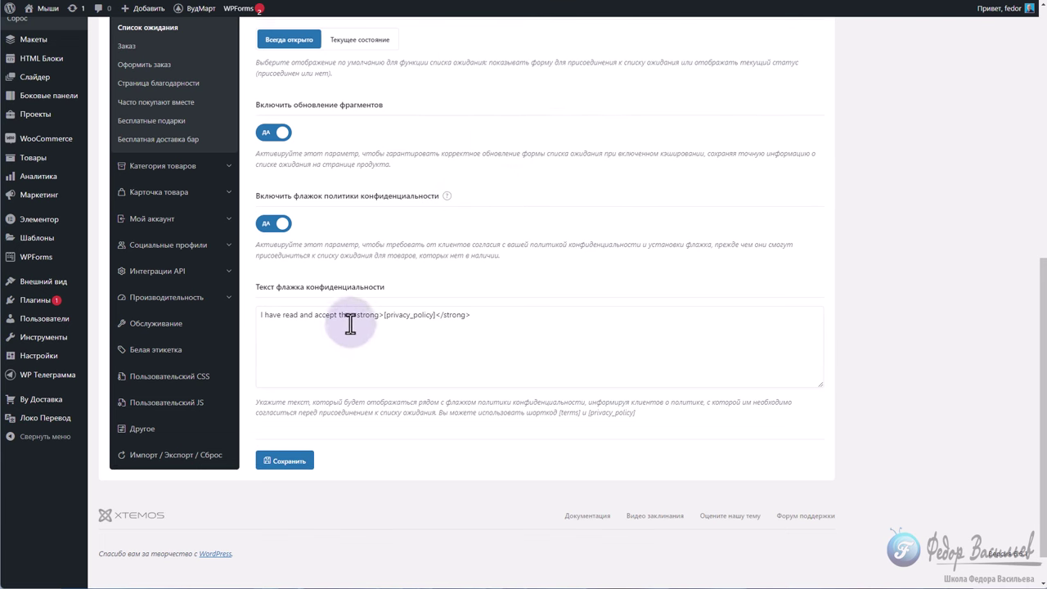
drag(349, 315, 250, 317)
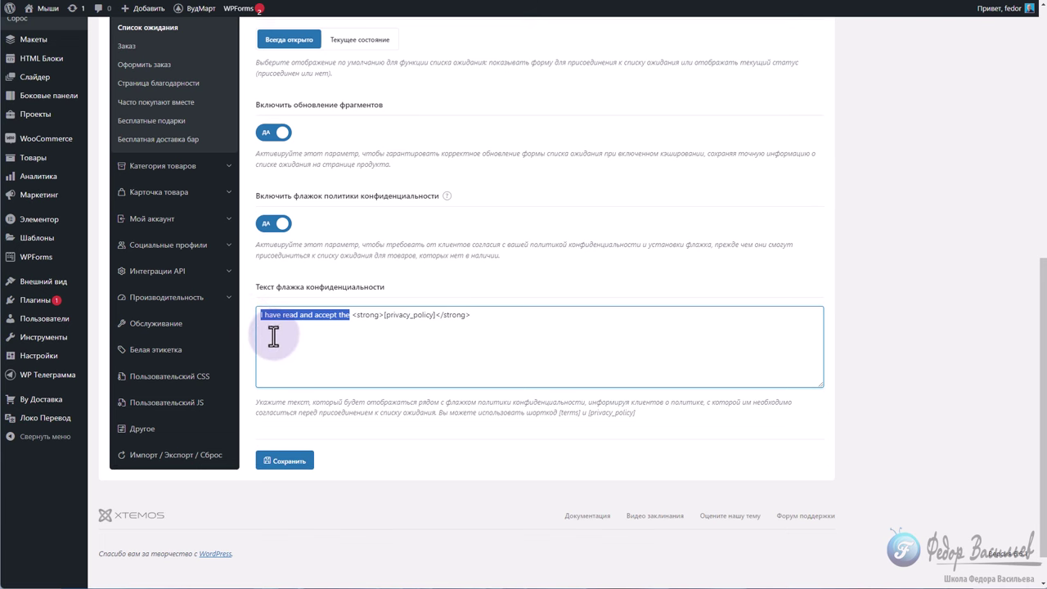
click(386, 318)
drag(437, 317, 384, 328)
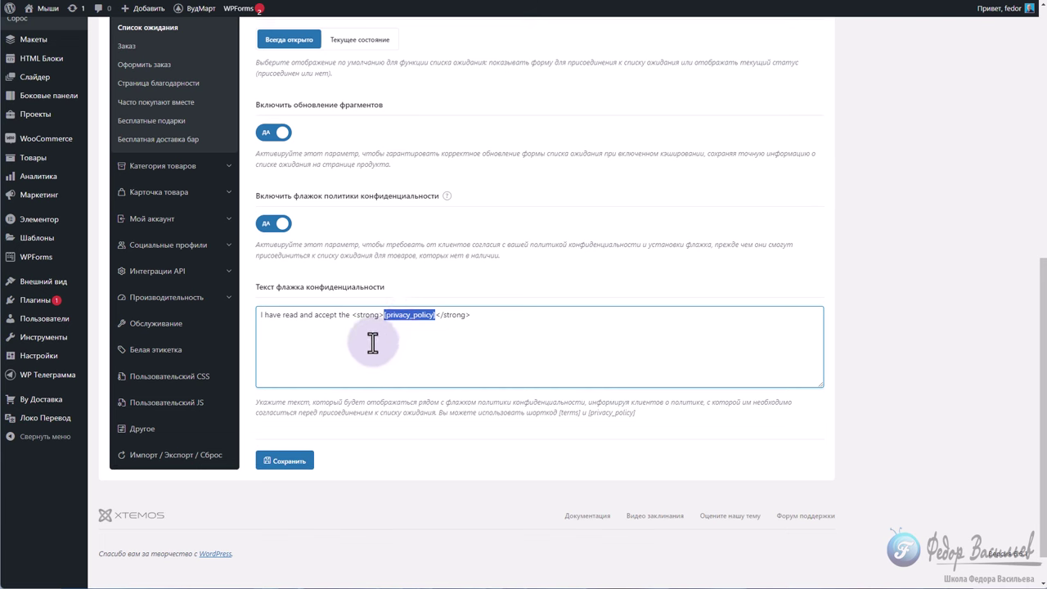
drag(560, 412, 648, 418)
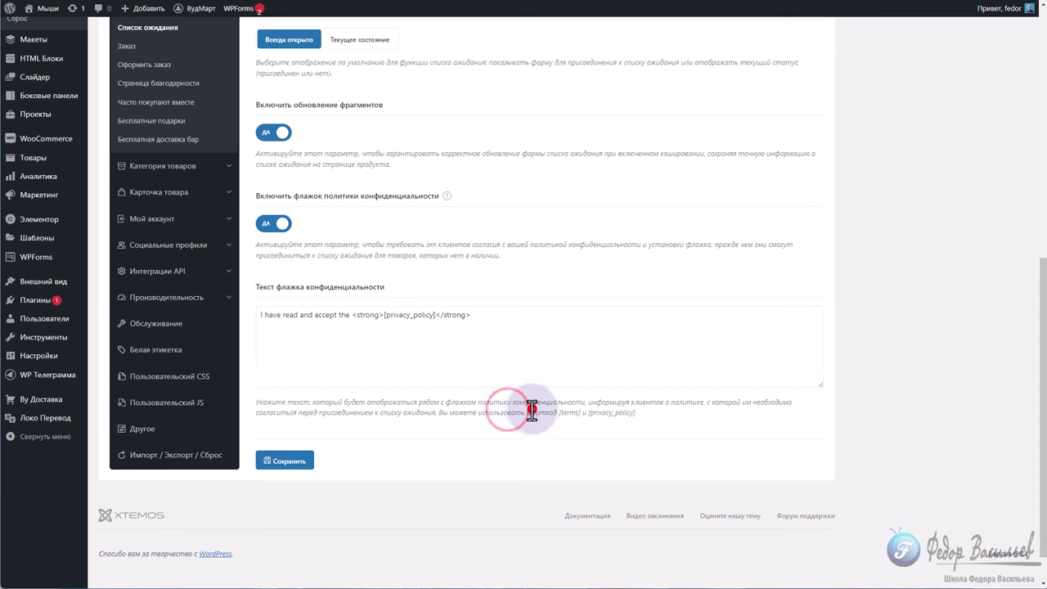
drag(350, 315, 246, 319)
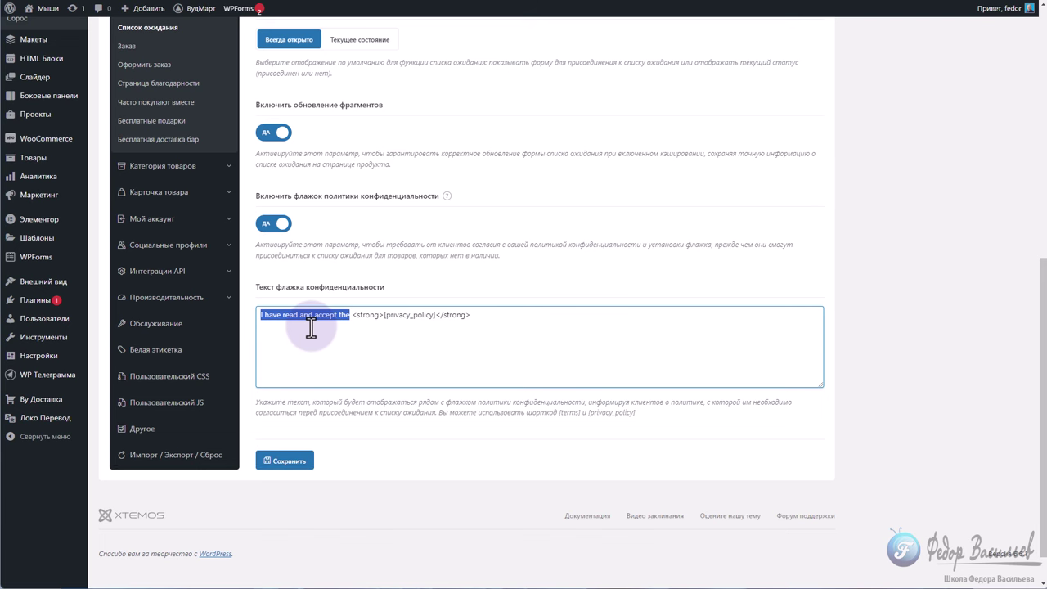
click(370, 319)
drag(383, 318, 416, 322)
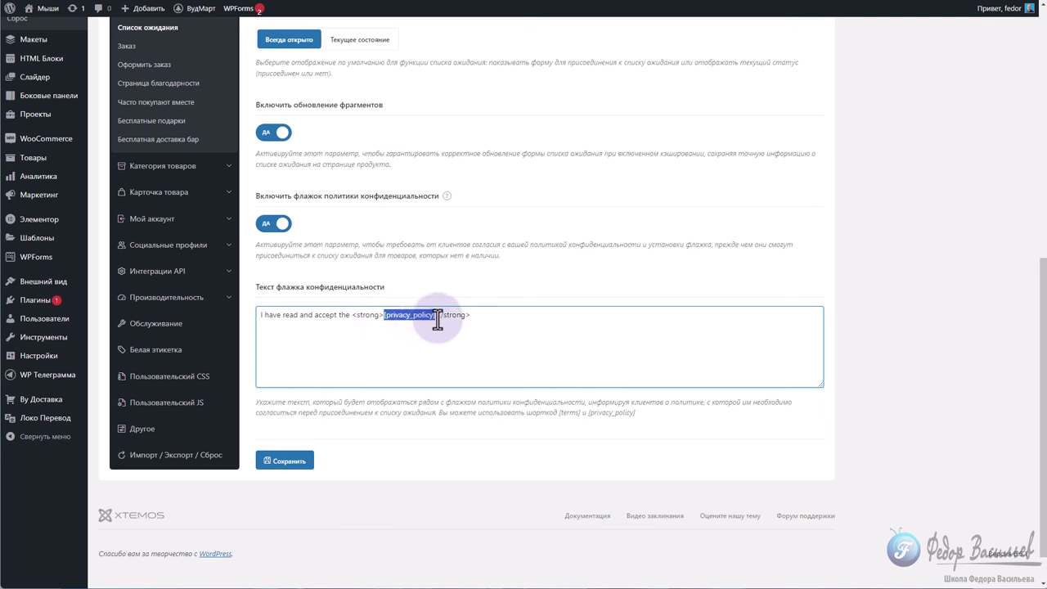
click(396, 315)
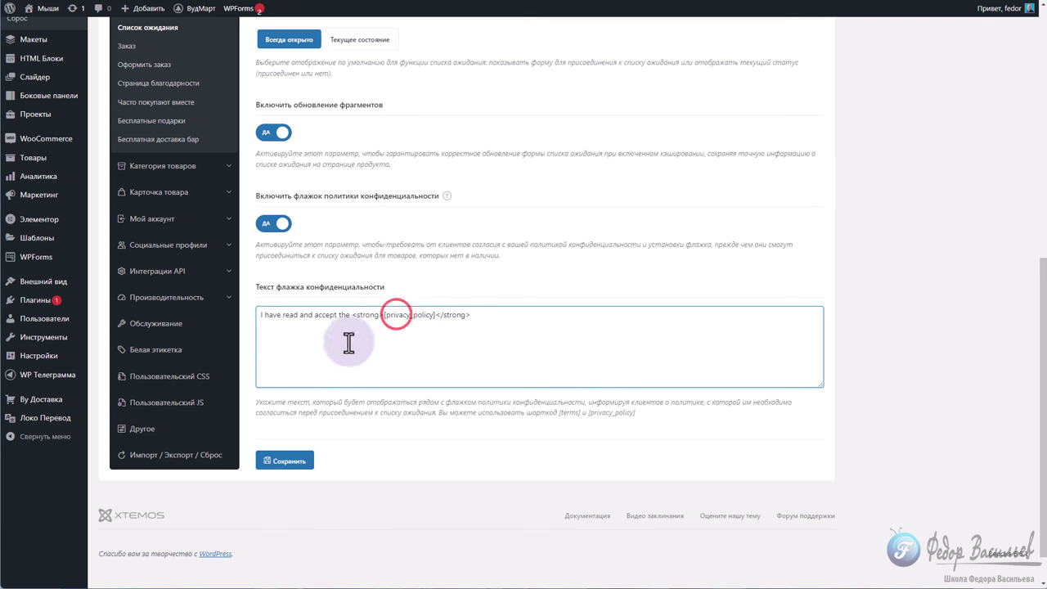
scroll(537, 307, up, 5)
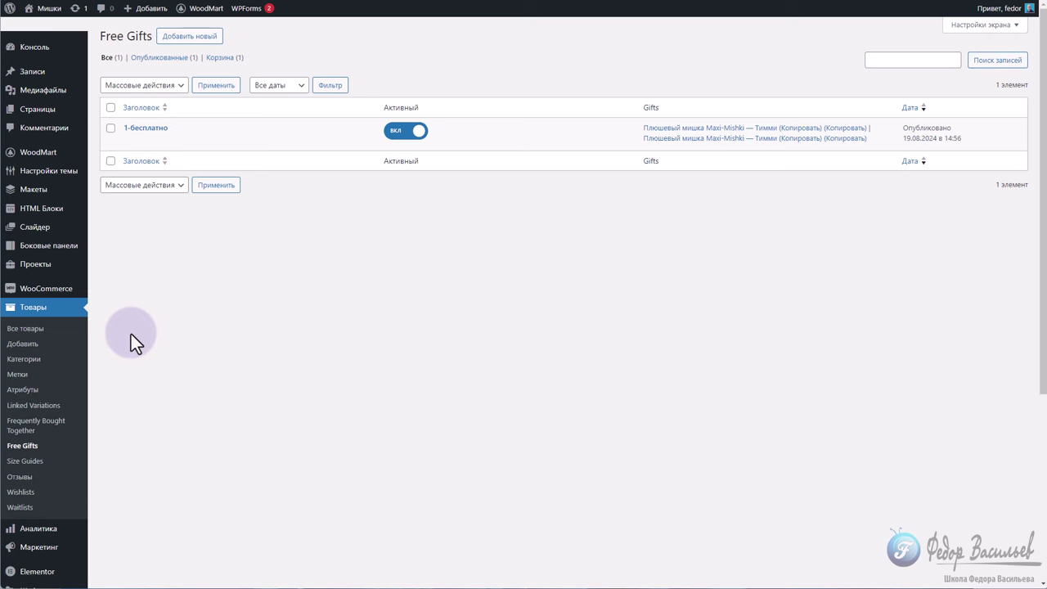
Step: Set the stock status of the product тест to Нет в наличии and update the product
click(35, 307)
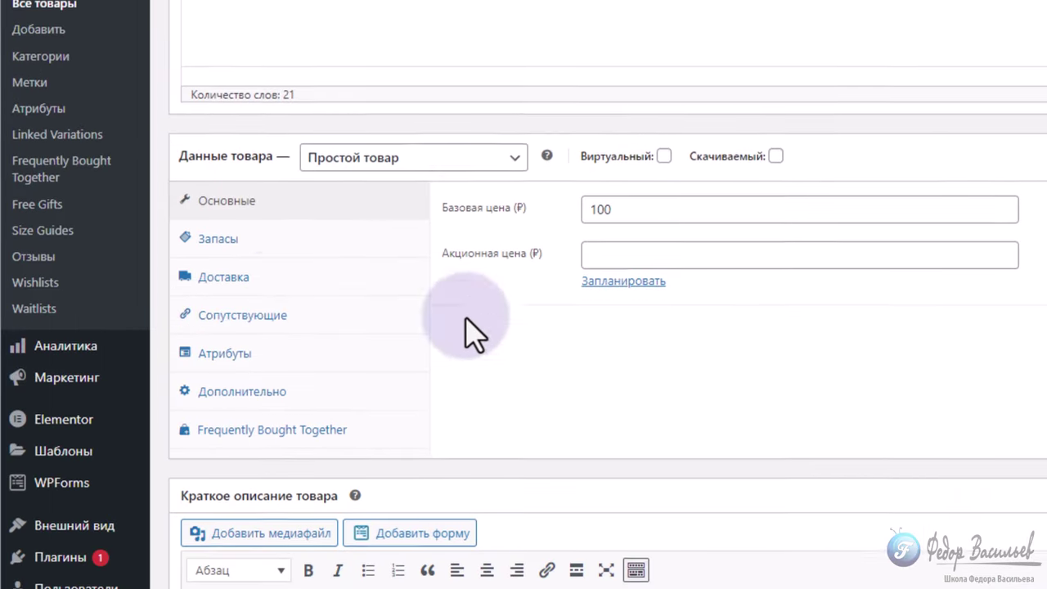
scroll(491, 344, down, 2)
click(218, 237)
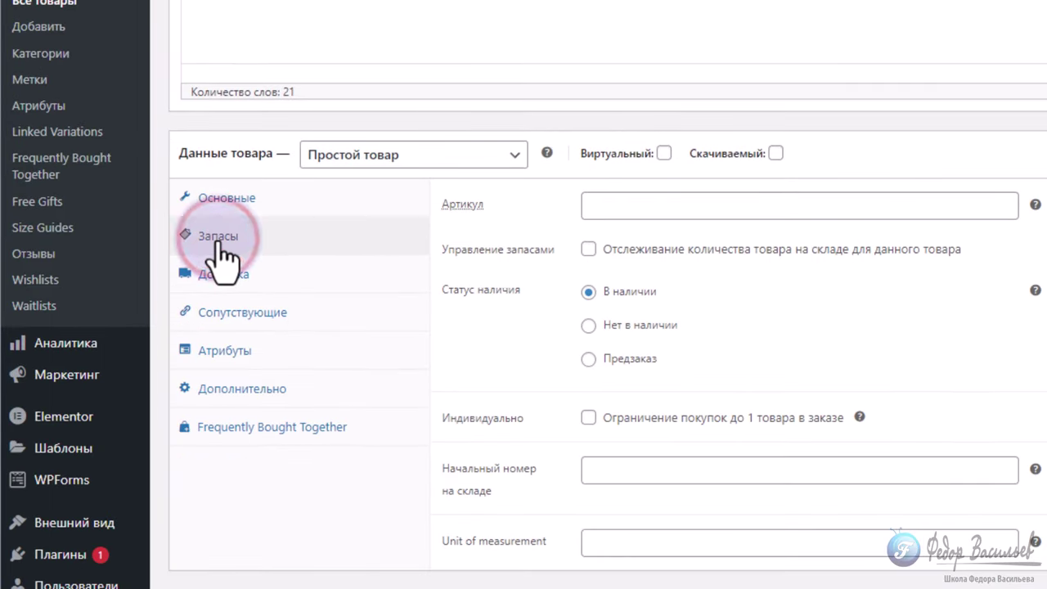
click(590, 326)
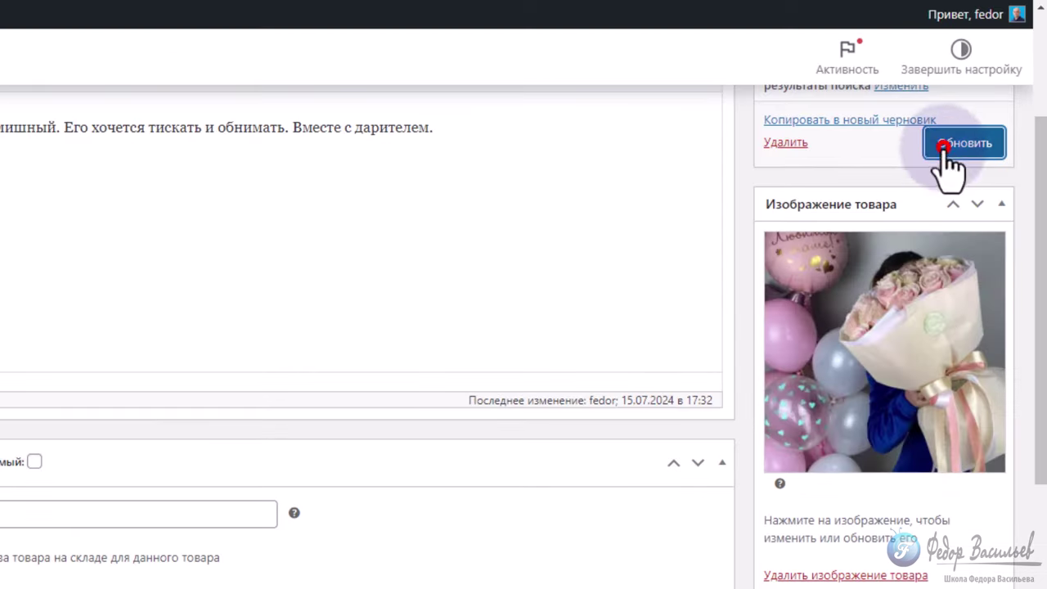
click(969, 134)
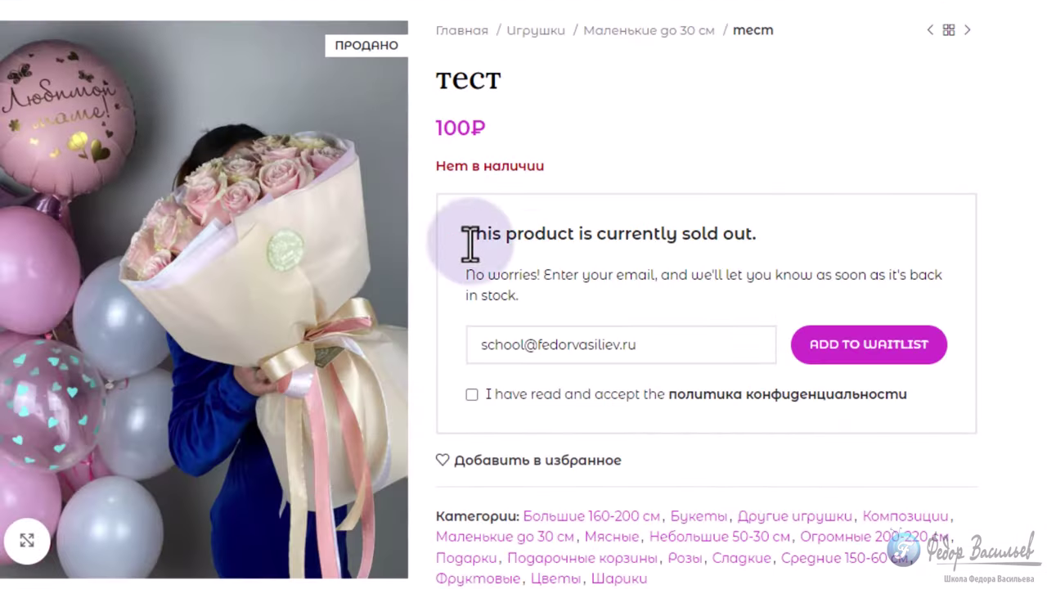
Step: Translate the out-of-stock page of the product тест, including its waitlist form, into Russian
drag(536, 166, 480, 166)
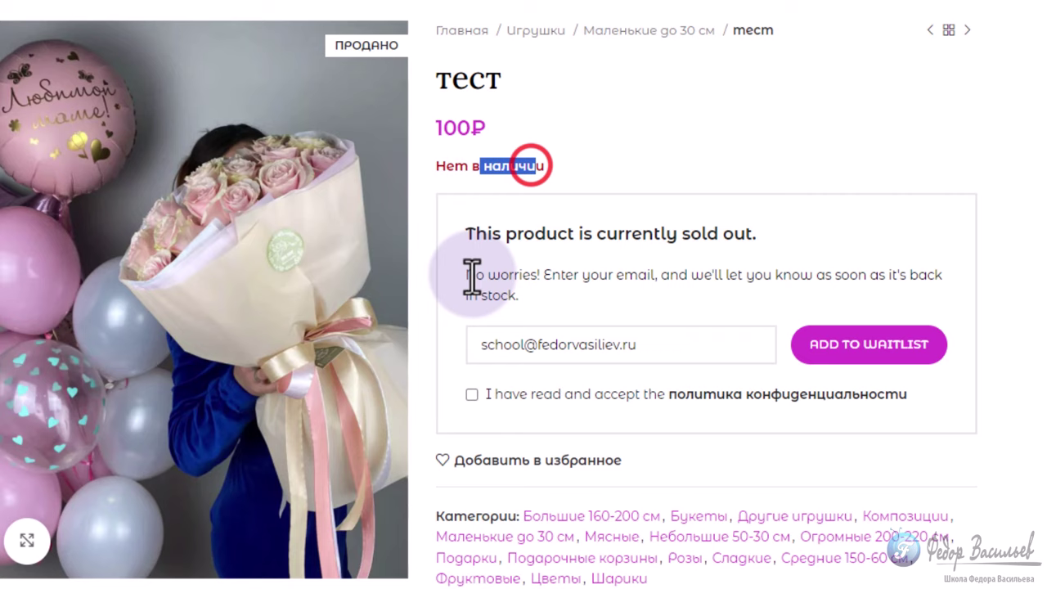
right_click(661, 175)
click(728, 472)
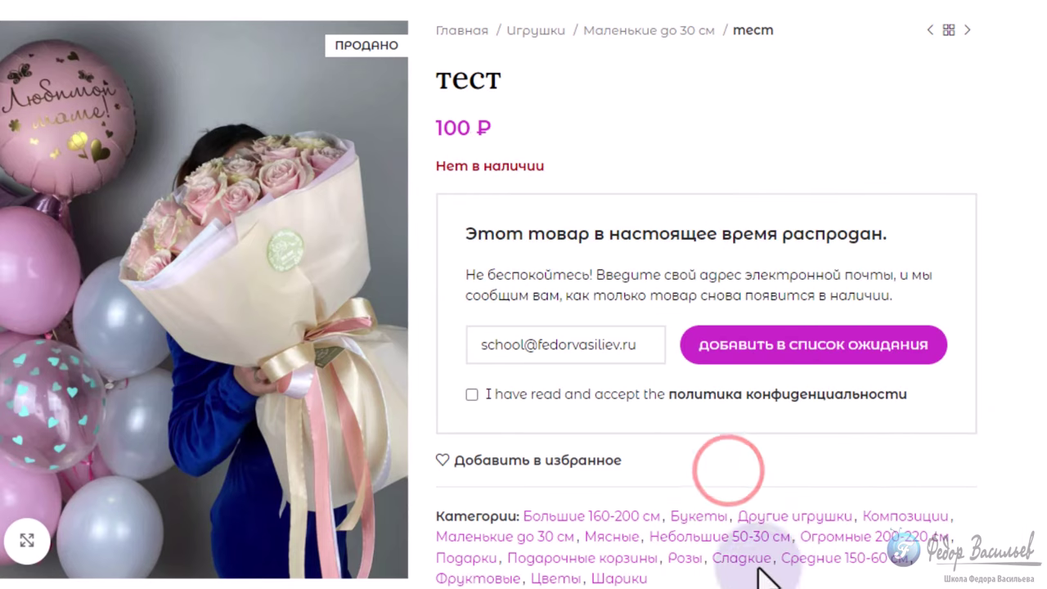
click(553, 324)
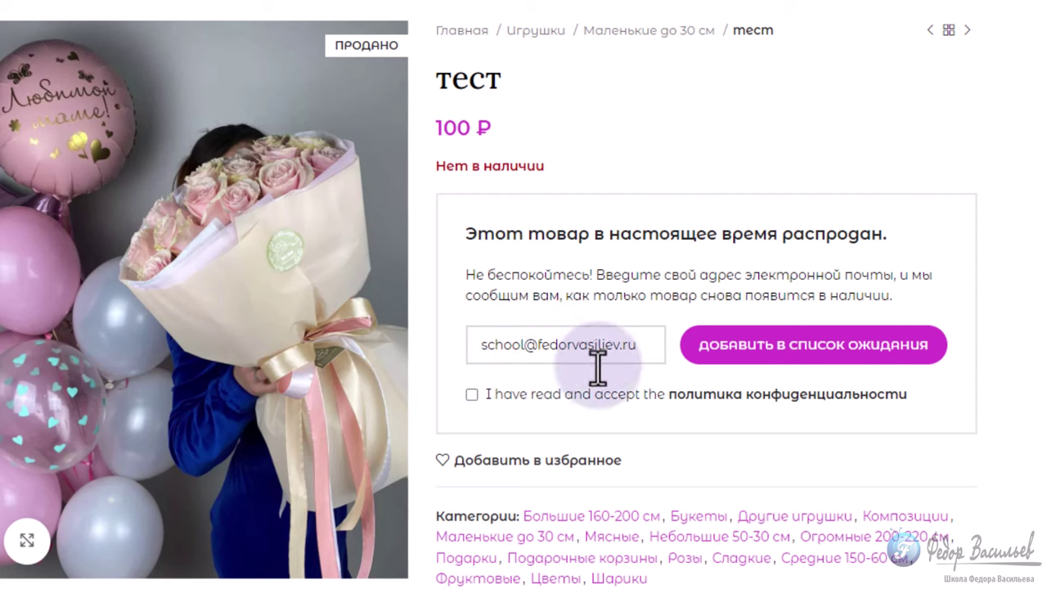
Step: Replace the e-mail in the waitlist form and try to join the waitlist without accepting the privacy policy
click(472, 394)
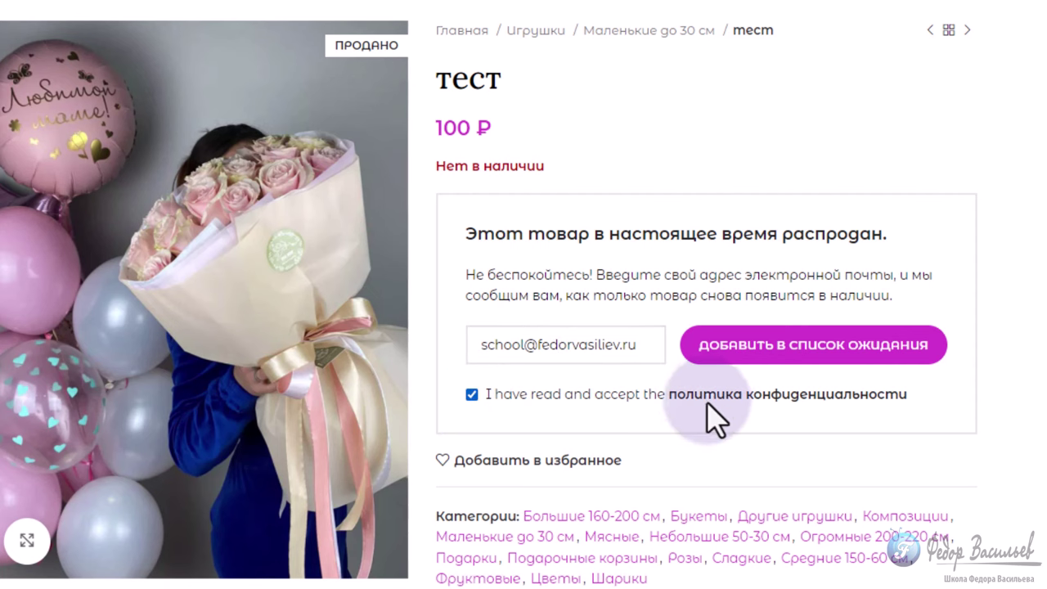
click(472, 395)
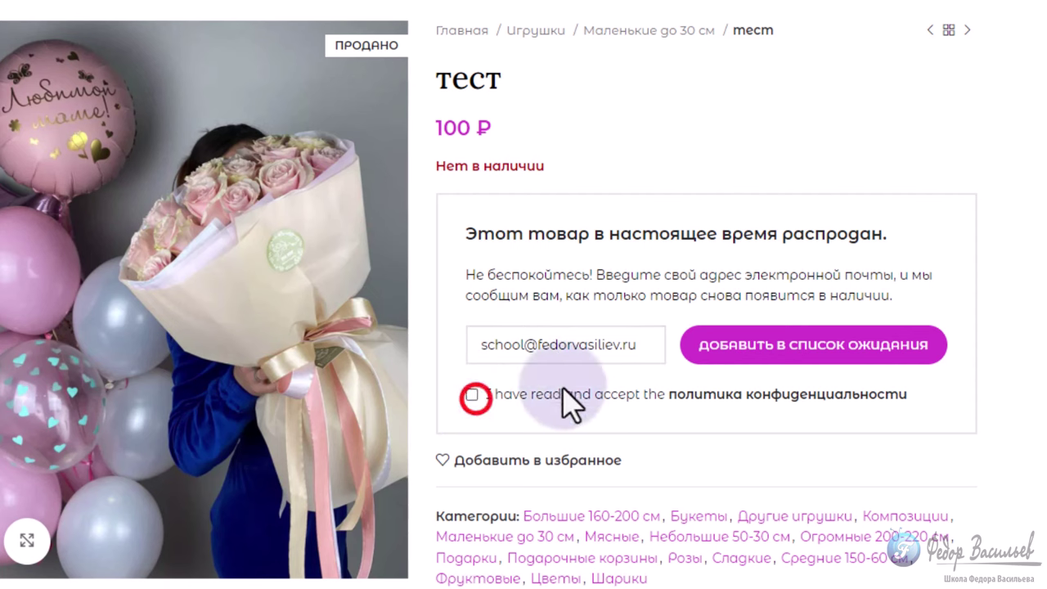
drag(643, 346, 445, 346)
key(BackSpace)
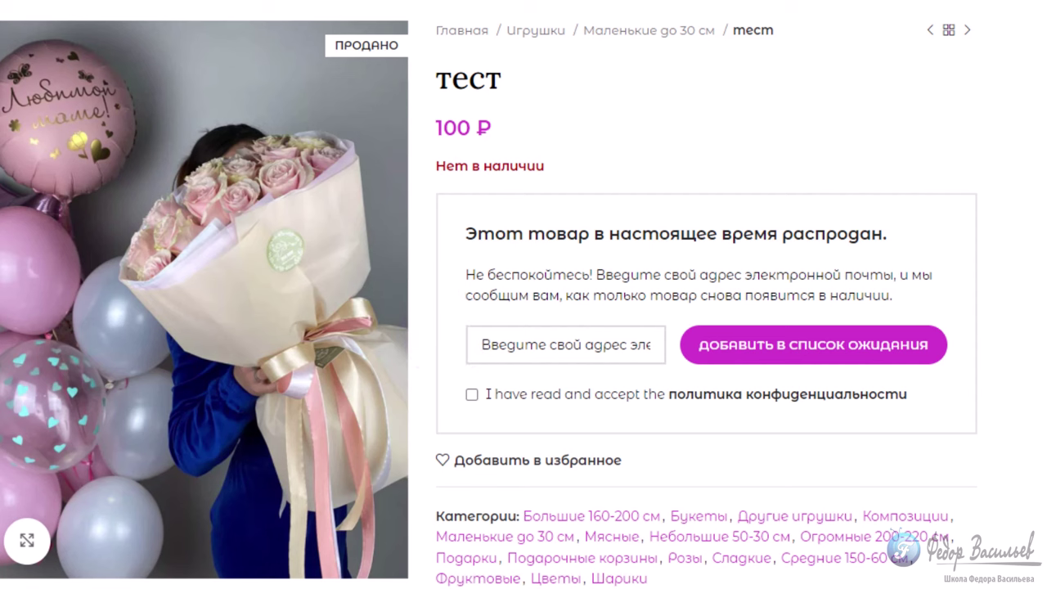
click(557, 407)
click(773, 348)
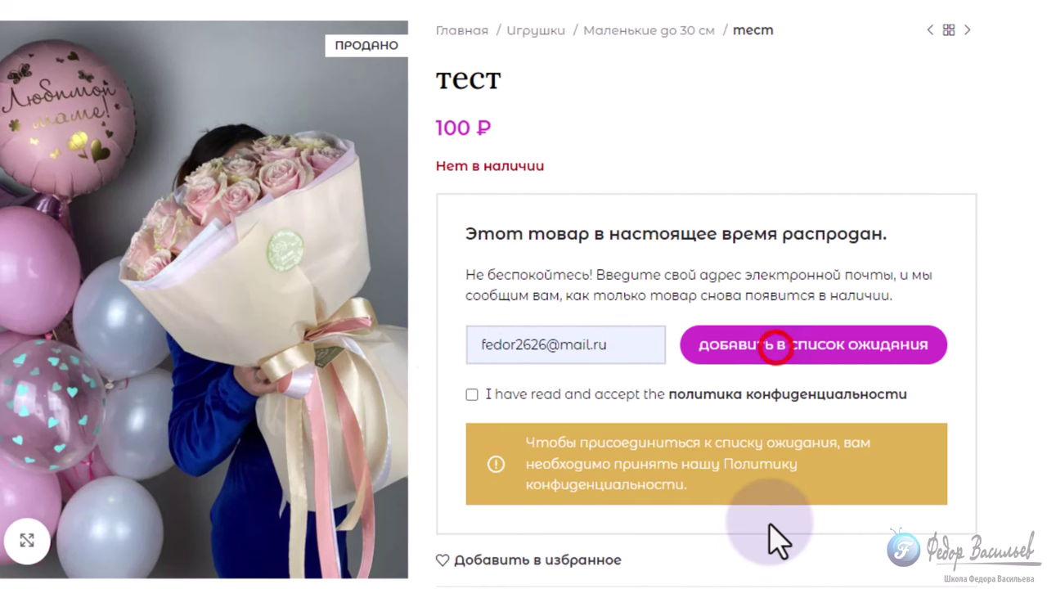
Step: Accept the privacy policy in the waitlist form and submit the request to join the waitlist
click(472, 395)
drag(530, 442, 646, 484)
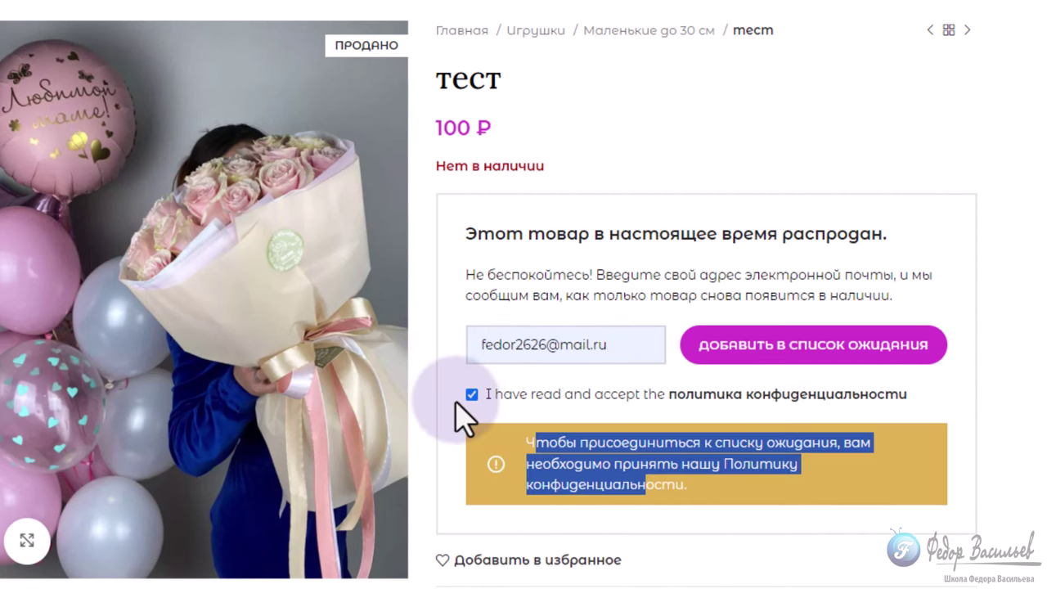
click(751, 345)
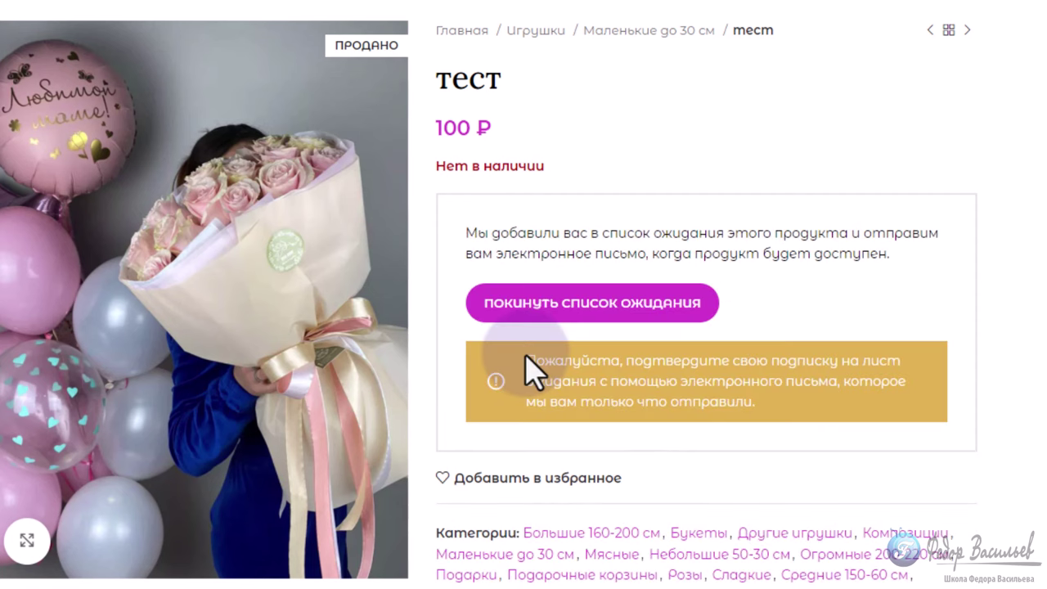
drag(533, 355, 759, 413)
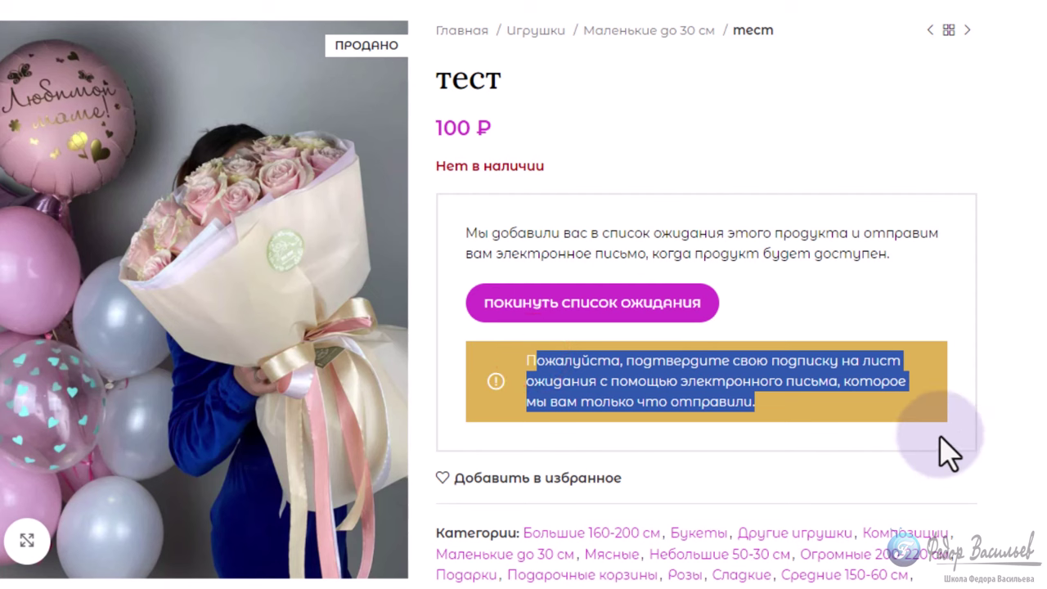
click(859, 407)
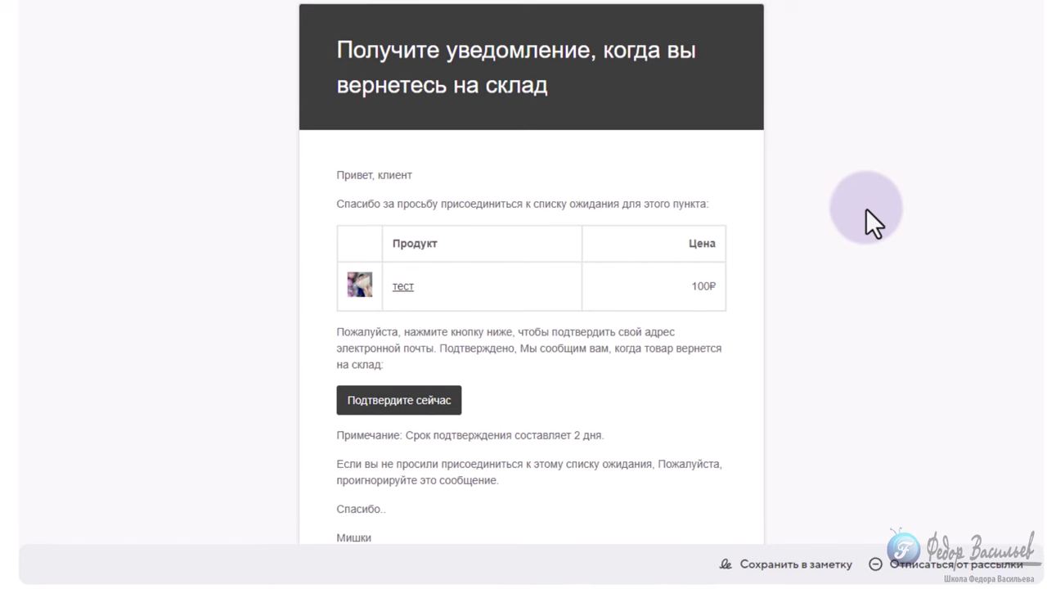
Step: Confirm the waitlist subscription from the received e-mail and review the confirmation page and follow-up e-mail
scroll(316, 64, down, 2)
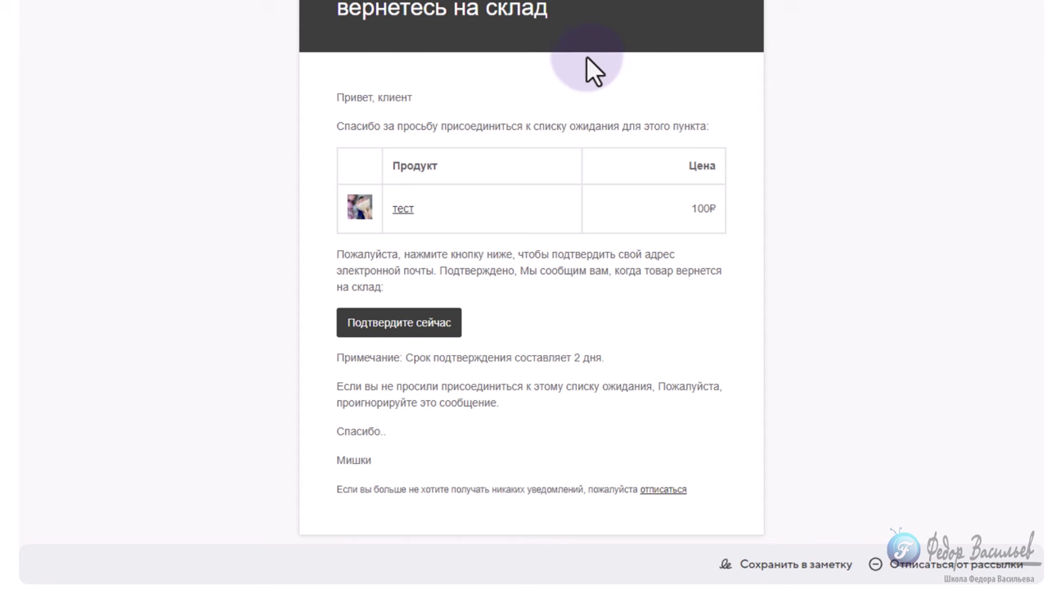
click(410, 320)
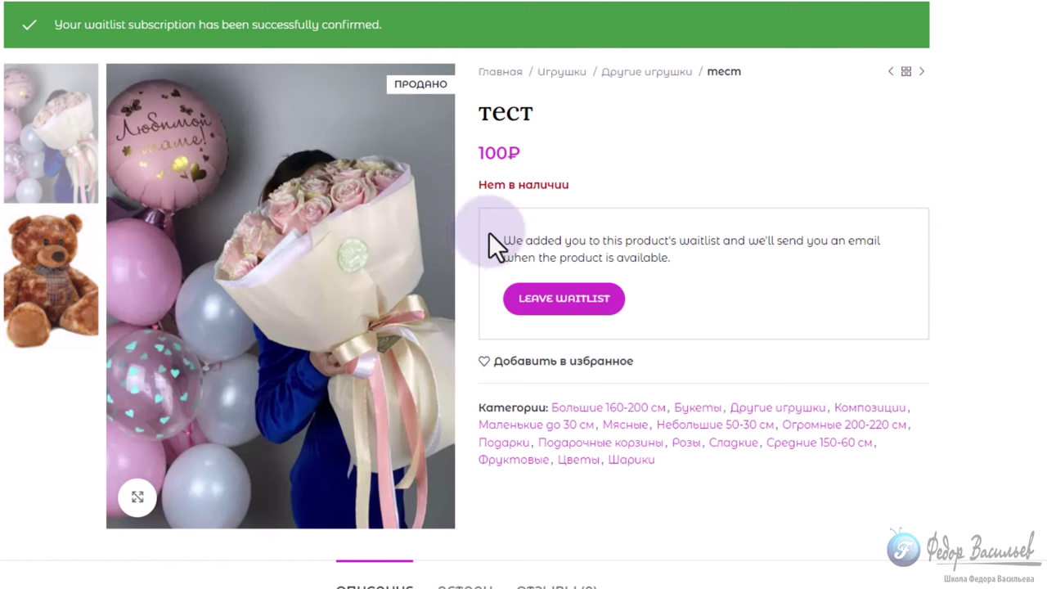
drag(489, 233, 577, 285)
click(769, 299)
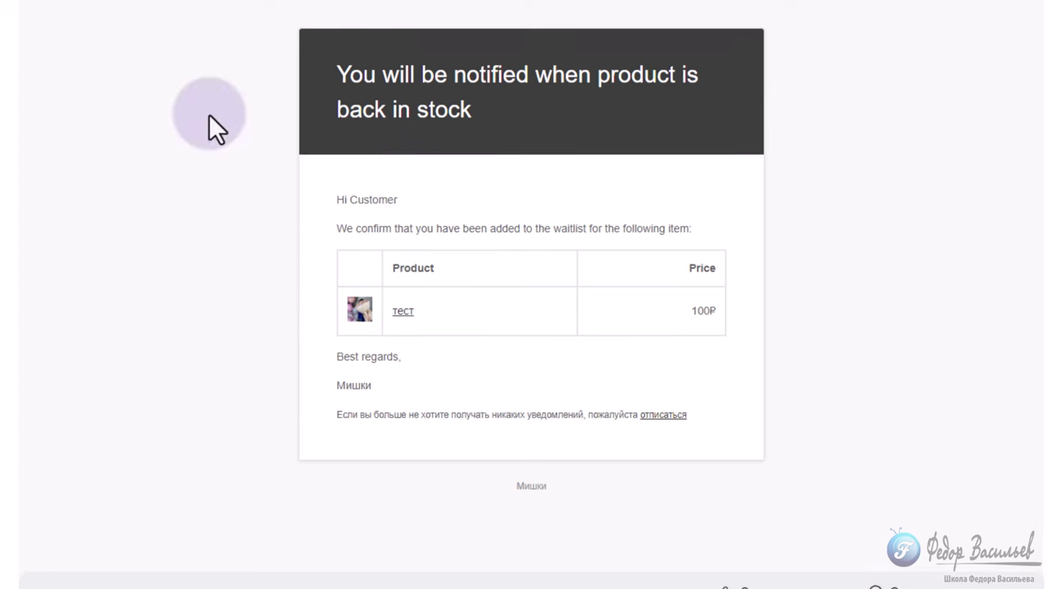
right_click(208, 114)
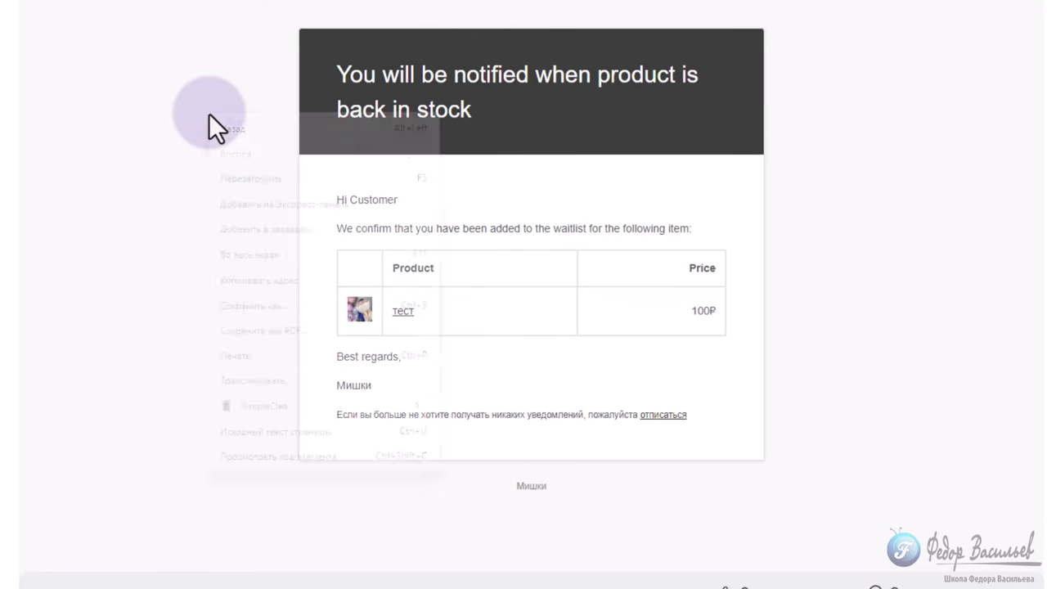
click(252, 280)
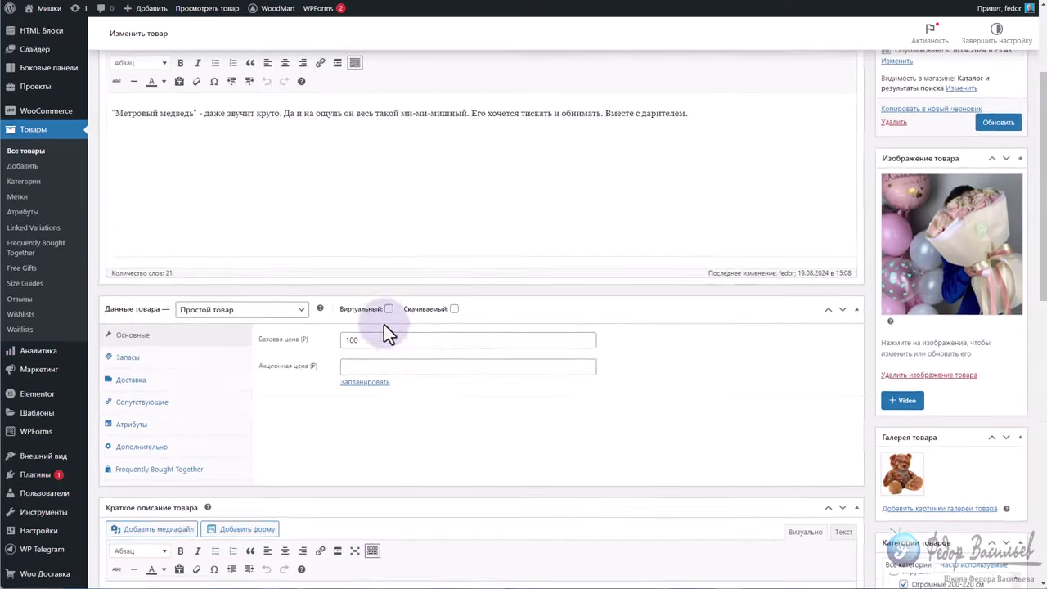
Step: Set the stock status of the product тест to В наличии and update the product
scroll(210, 299, down, 3)
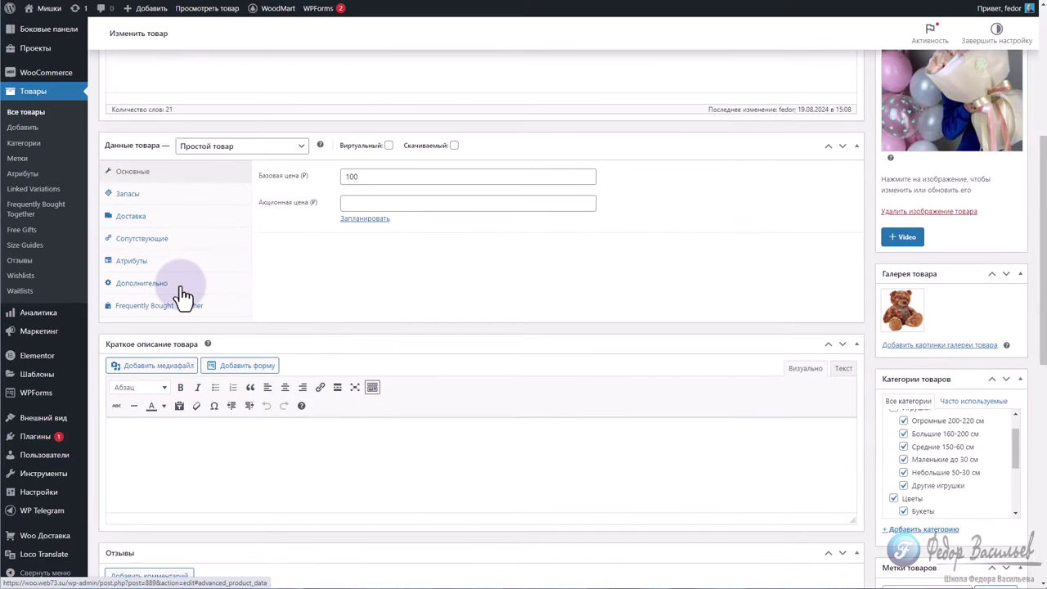
click(128, 194)
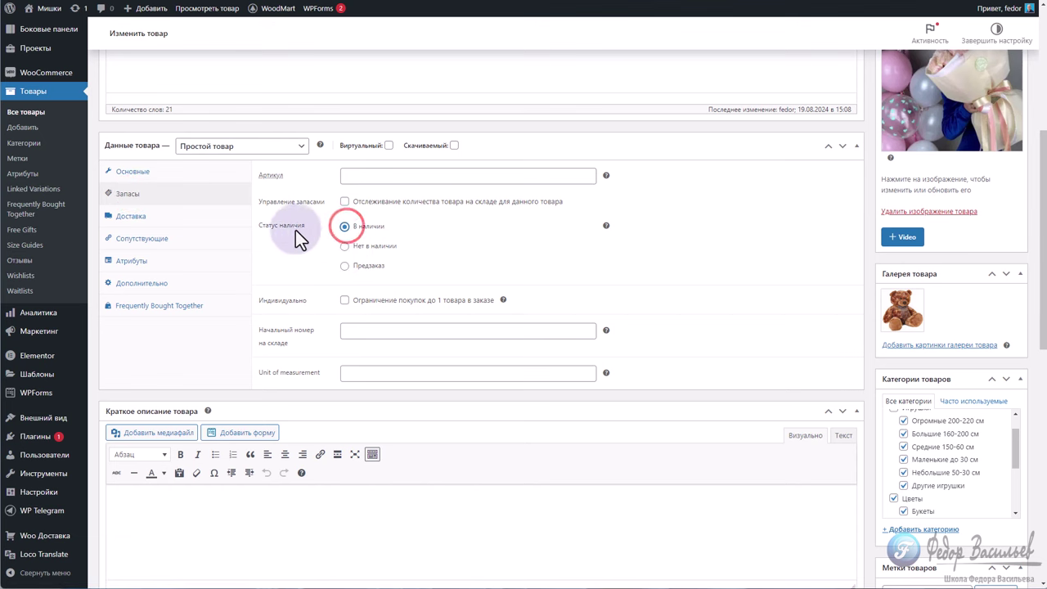
scroll(586, 297, up, 5)
click(992, 232)
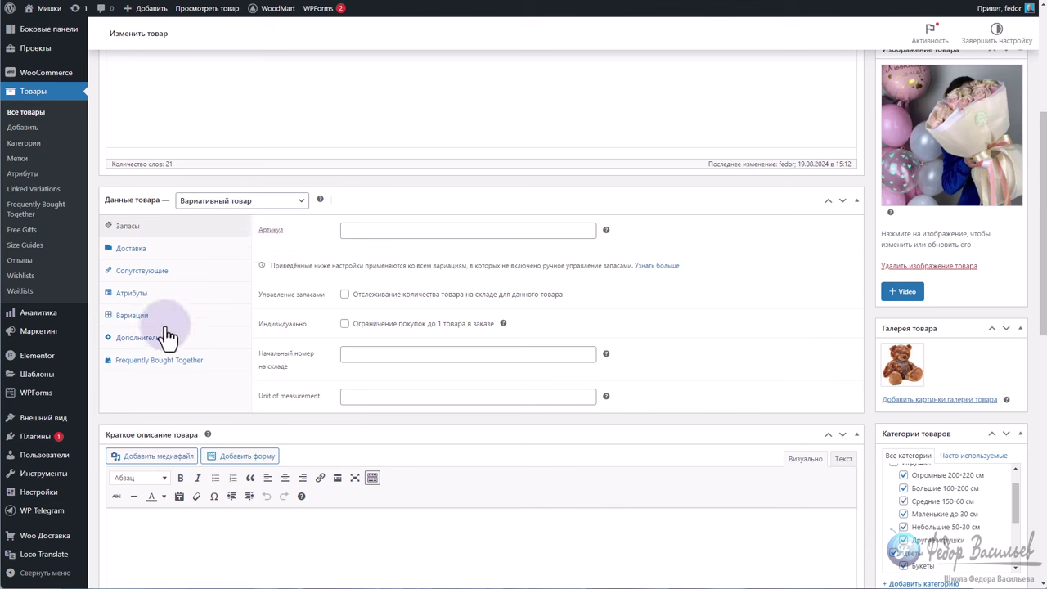
Step: Check the variable product's attributes and the stock status of its don amur variation
click(135, 296)
click(298, 292)
click(298, 292)
click(130, 314)
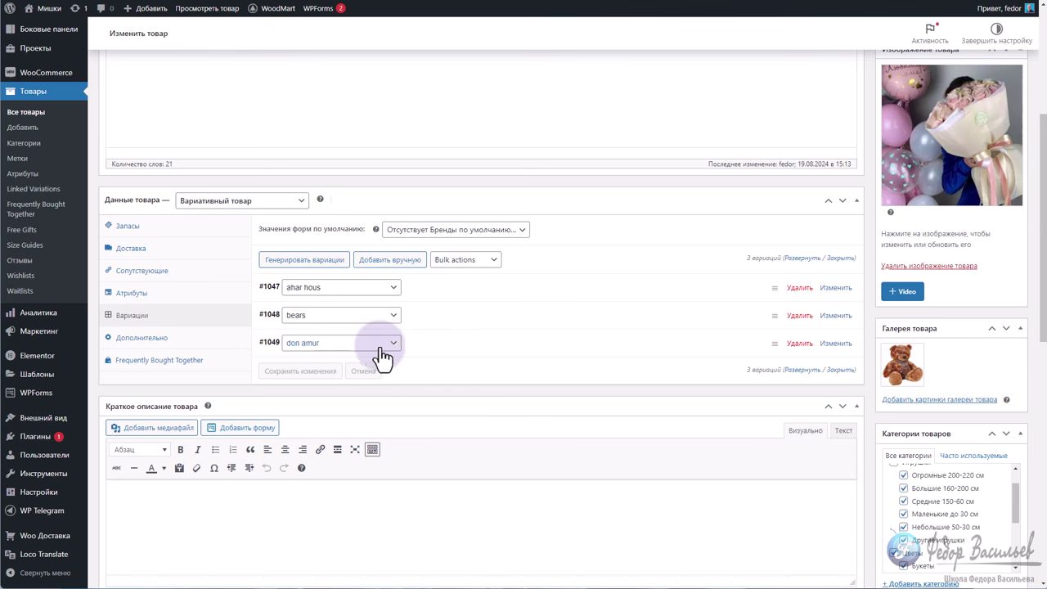
click(422, 345)
scroll(630, 229, down, 2)
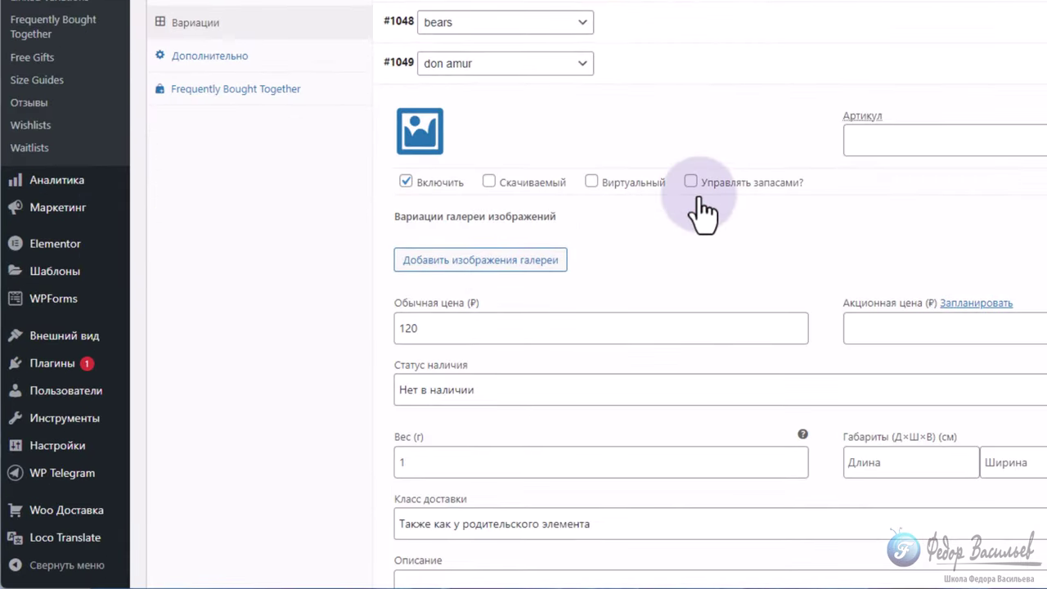
scroll(687, 196, down, 2)
click(466, 234)
click(468, 230)
Step: Check the settings of the bears and ahar hous variations
scroll(614, 269, up, 5)
click(626, 267)
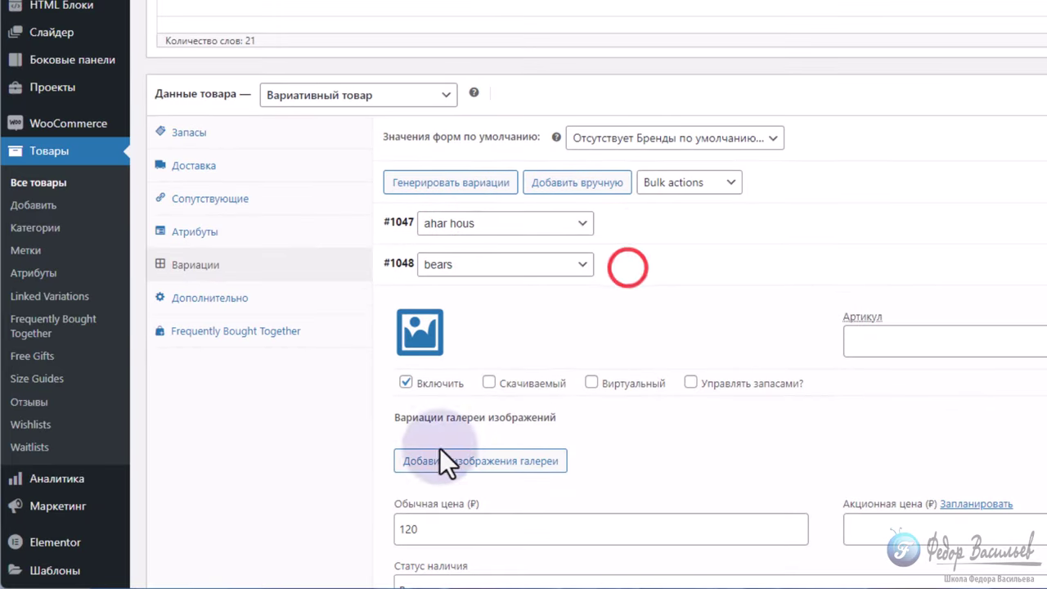
click(639, 264)
click(627, 217)
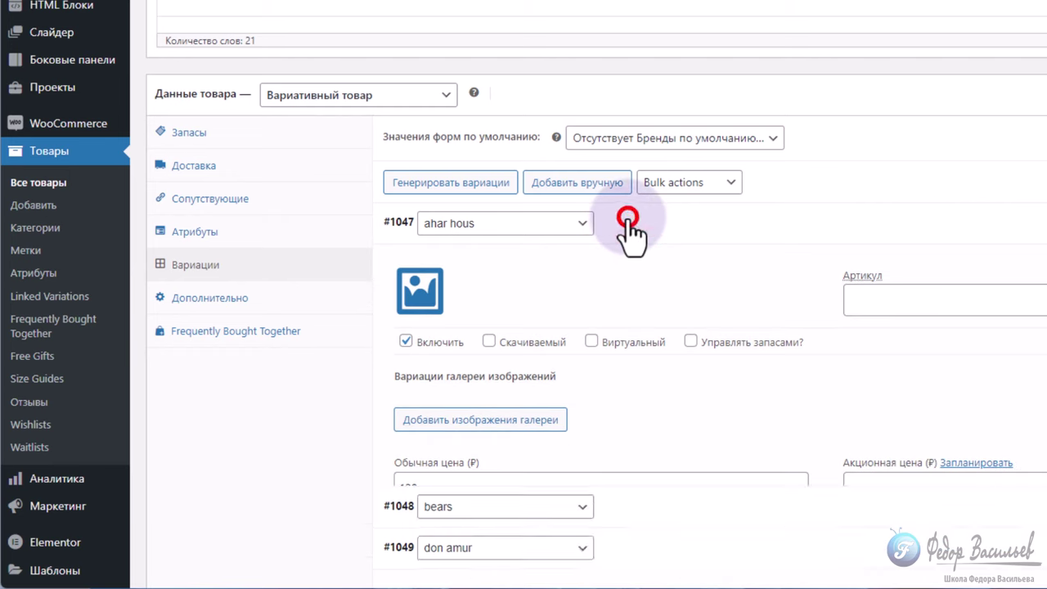
click(627, 217)
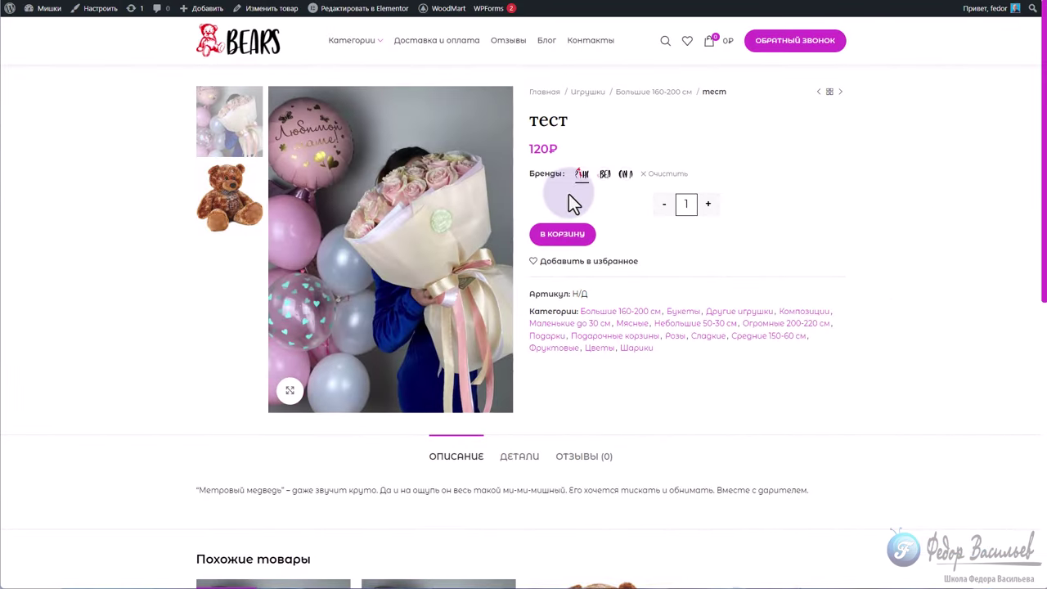
Step: Select each of the three Бренды variations on the storefront product page to compare their availability and waitlist form
click(579, 174)
click(561, 212)
click(579, 182)
click(550, 200)
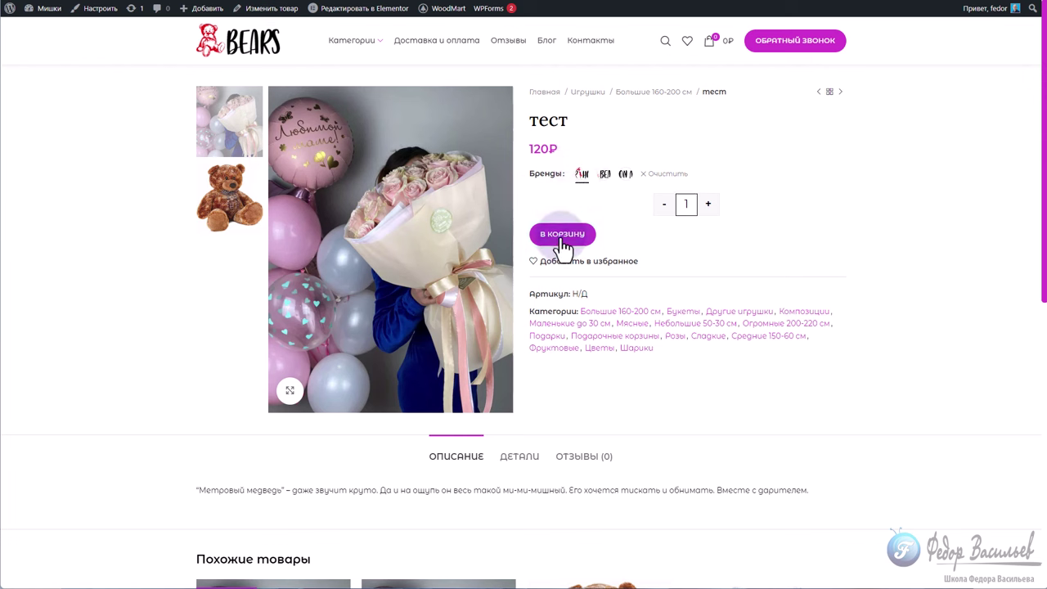
click(604, 174)
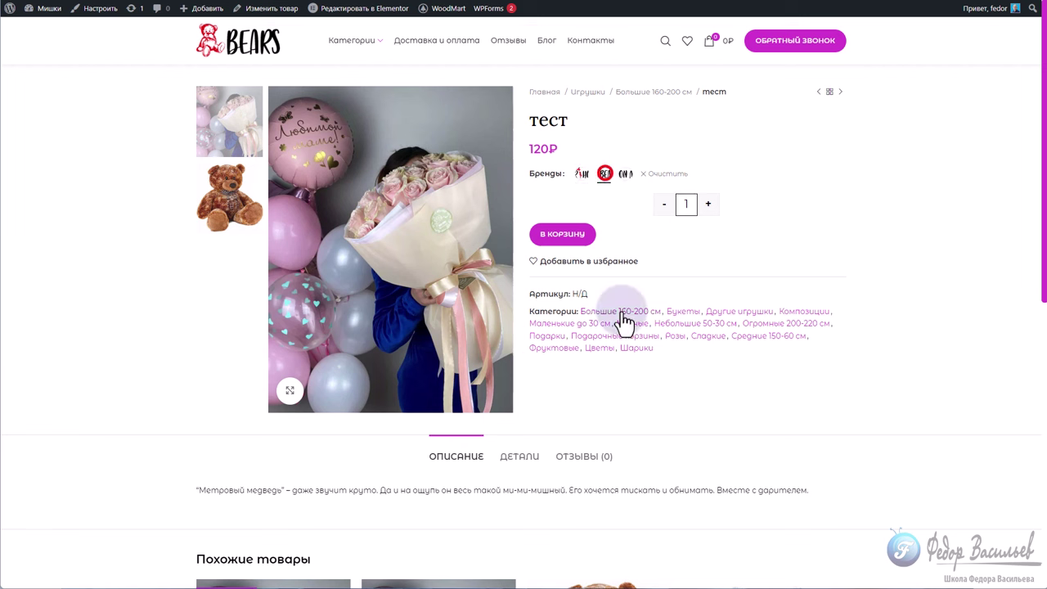
click(624, 174)
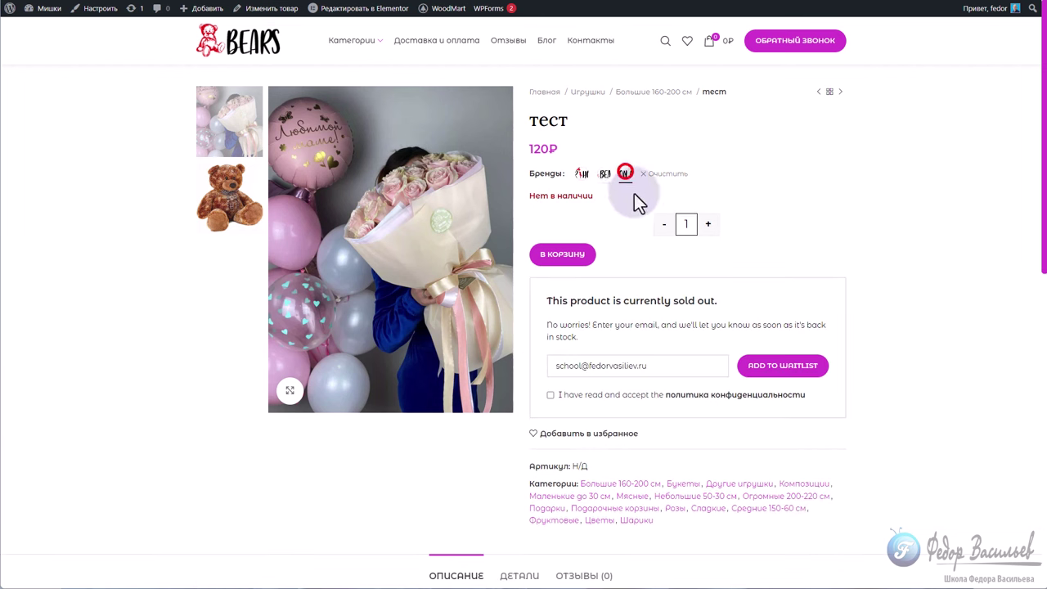
drag(605, 195, 531, 198)
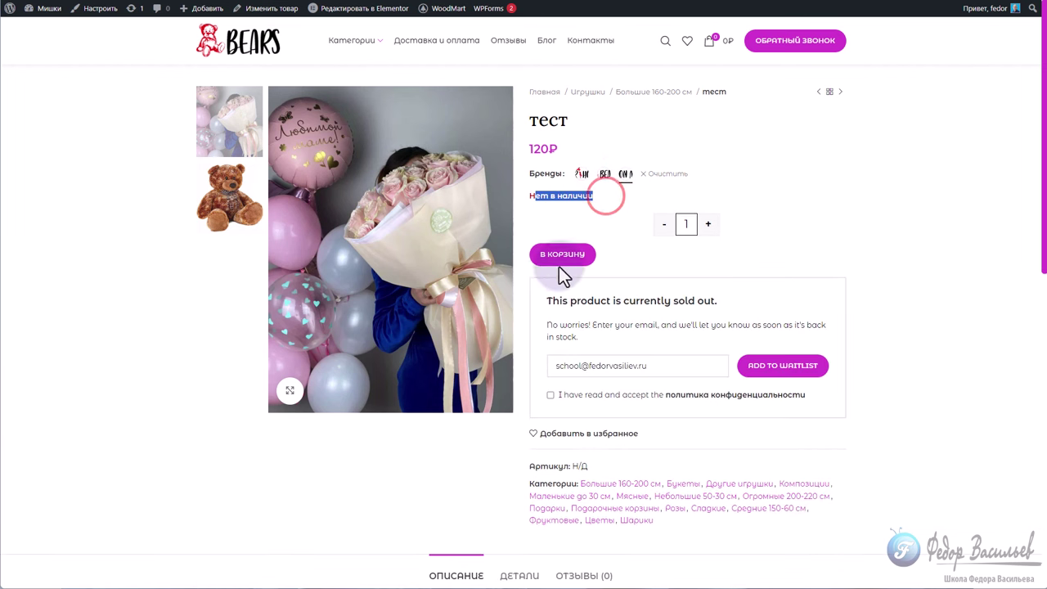
click(593, 224)
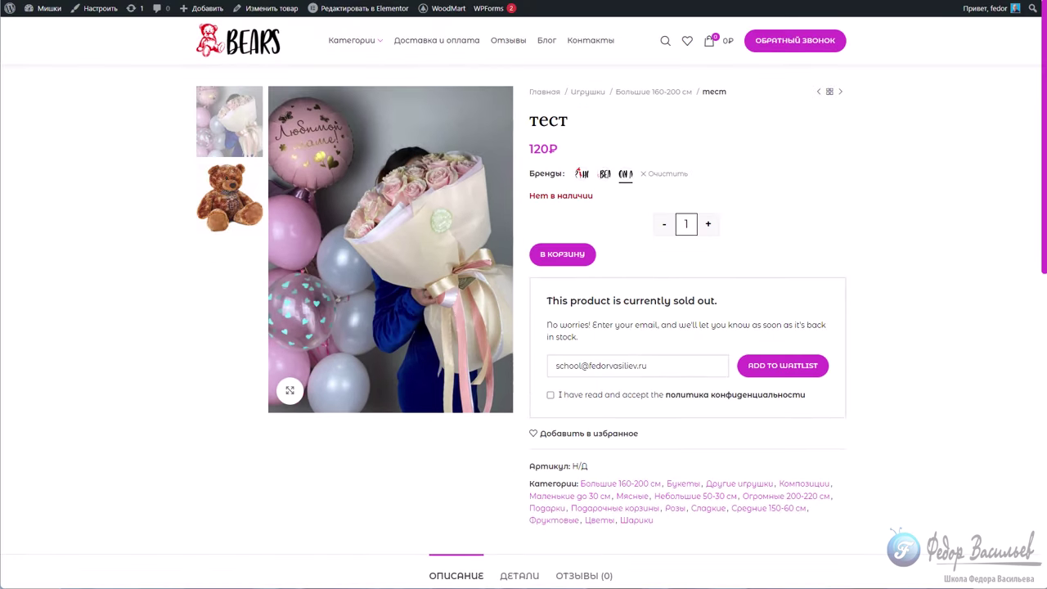
Step: In the theme's Категория товаров settings, turn Показывать товары «Нет в наличии» в конце on and back off, and view its preview hint
click(655, 2)
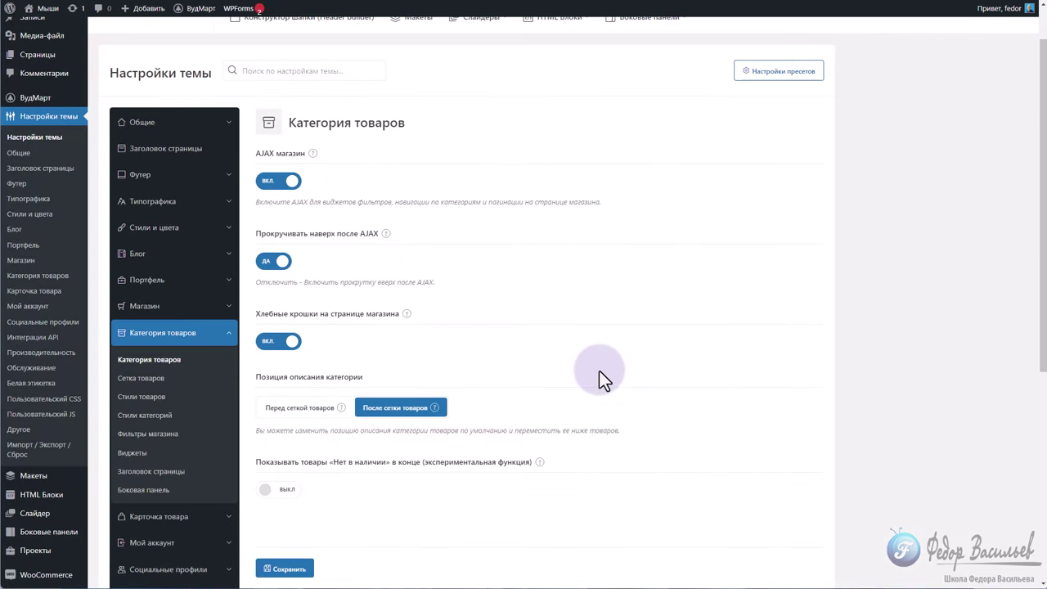
scroll(598, 379, down, 2)
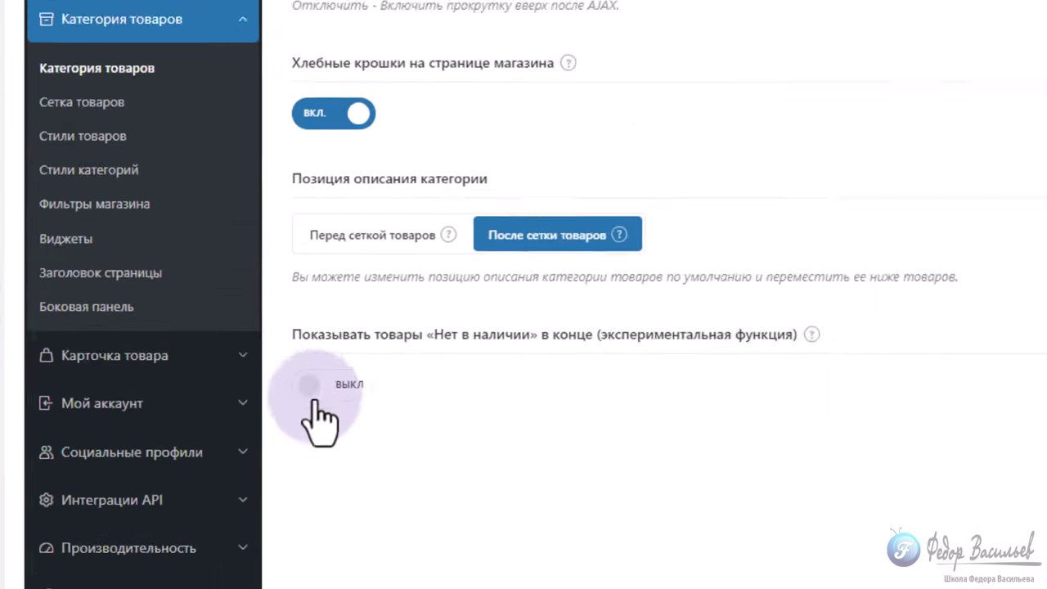
click(274, 370)
click(323, 388)
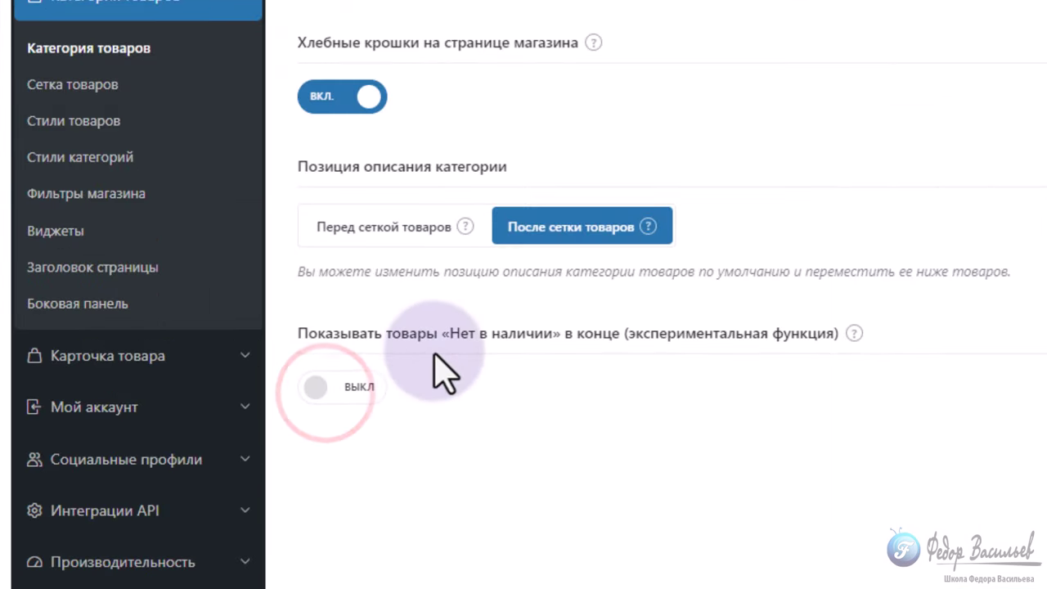
drag(558, 335, 855, 335)
mouse_move(854, 342)
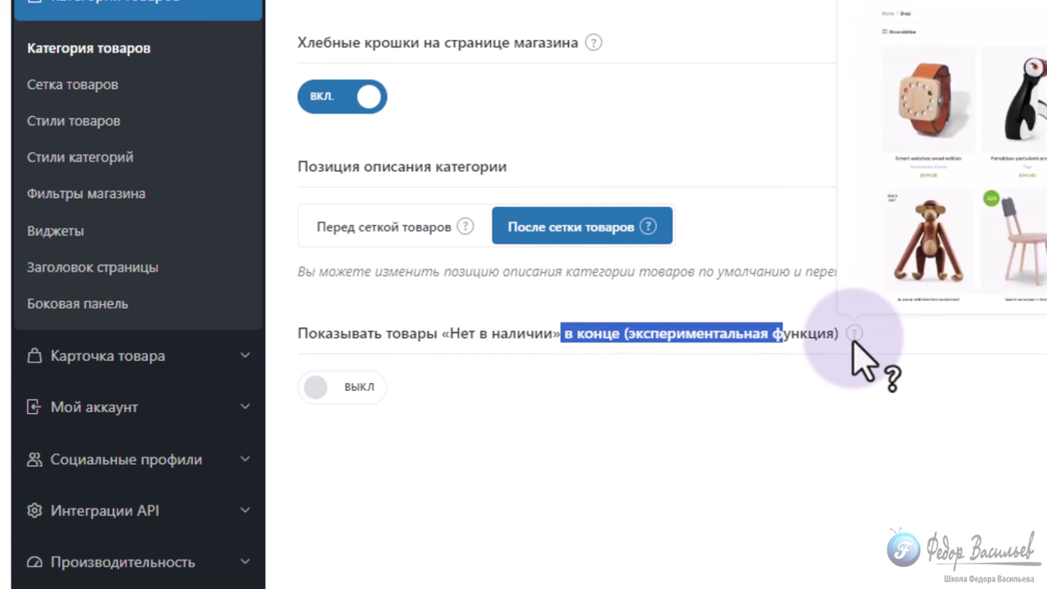
click(332, 387)
click(328, 386)
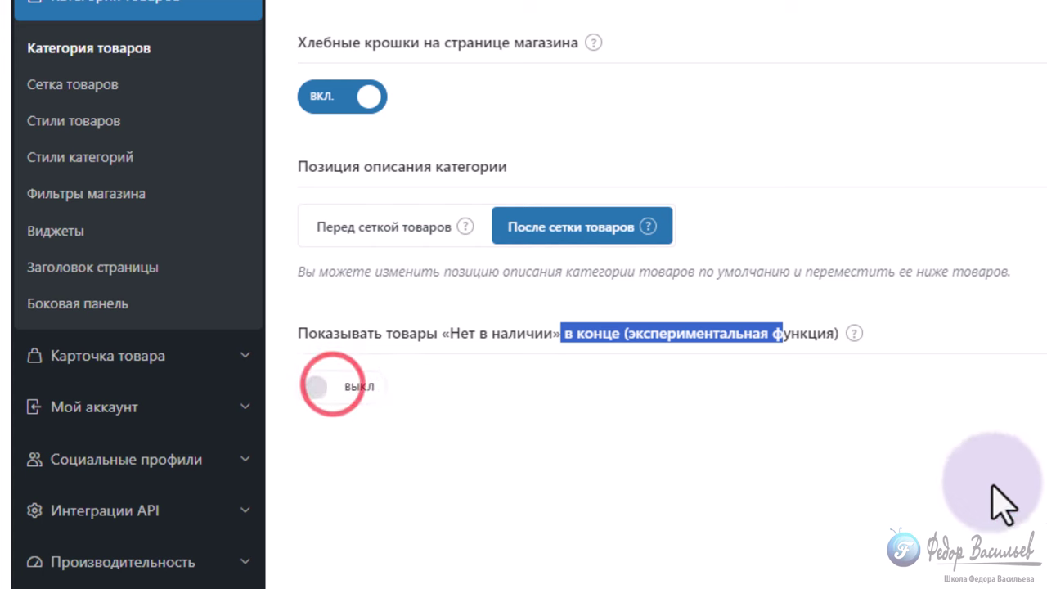